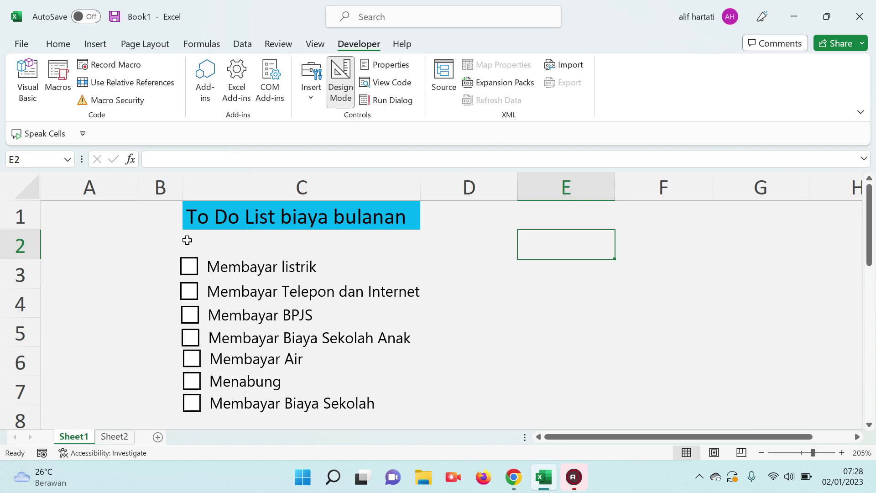
# Step: On Sheet1, tick all seven bill checkboxes, then select the title cell C1
pyautogui.click(193, 268)
pyautogui.click(191, 292)
pyautogui.click(192, 315)
pyautogui.click(193, 340)
pyautogui.click(192, 360)
pyautogui.click(192, 382)
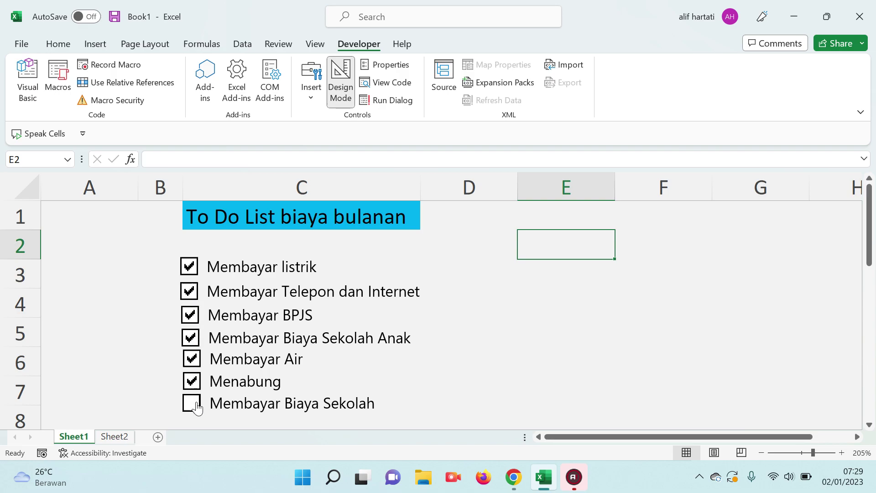
pyautogui.click(196, 406)
pyautogui.click(266, 233)
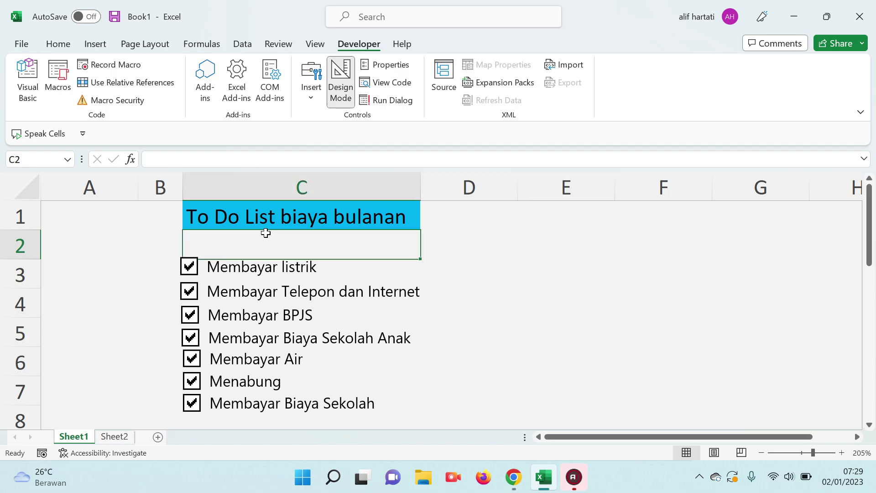
pyautogui.click(231, 211)
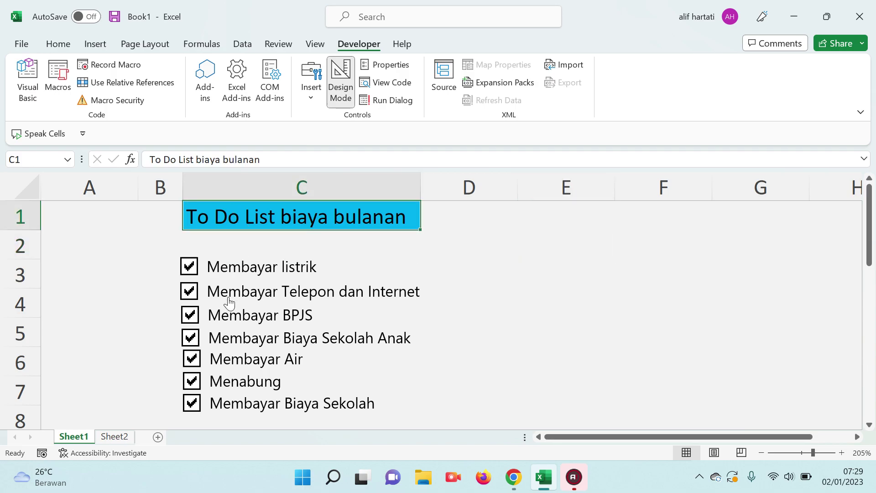
# Step: Untick all seven Sheet1 bill checkboxes again
pyautogui.click(190, 266)
pyautogui.click(189, 291)
pyautogui.click(191, 314)
pyautogui.click(192, 338)
pyautogui.click(192, 359)
pyautogui.click(192, 381)
pyautogui.click(192, 402)
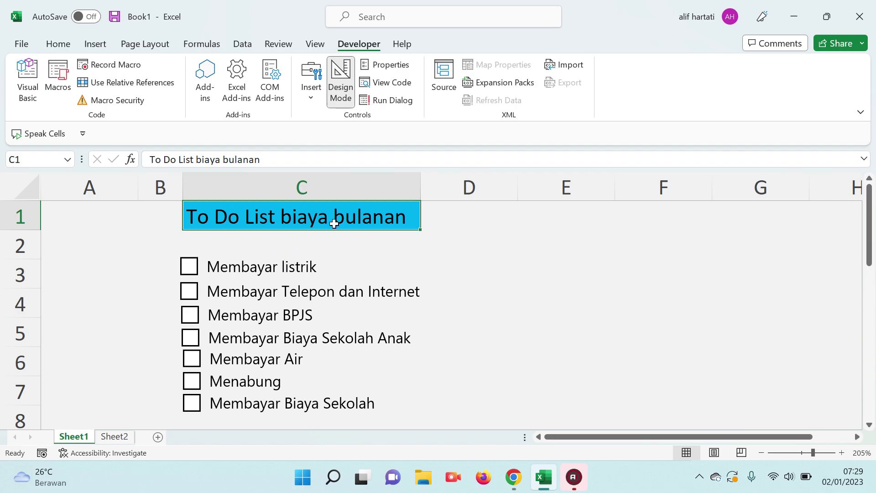
# Step: Tick the first four items, Membayar listrik through Biaya Sekolah Anak, then untick them
pyautogui.click(188, 266)
pyautogui.click(195, 293)
pyautogui.click(192, 315)
pyautogui.click(196, 338)
pyautogui.click(190, 337)
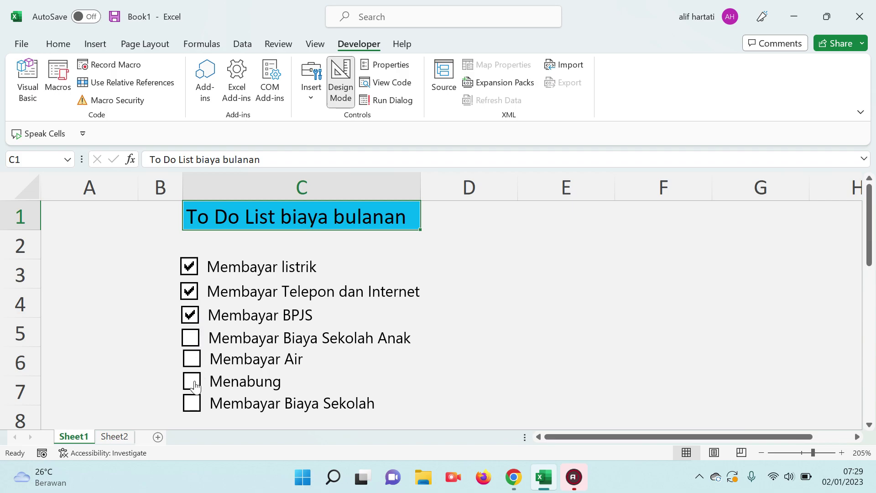
pyautogui.click(190, 315)
pyautogui.click(189, 290)
pyautogui.click(189, 267)
# Step: On Sheet2, enter 'To Do List biaya rutin Rumah tangga' in cell B1
pyautogui.click(124, 436)
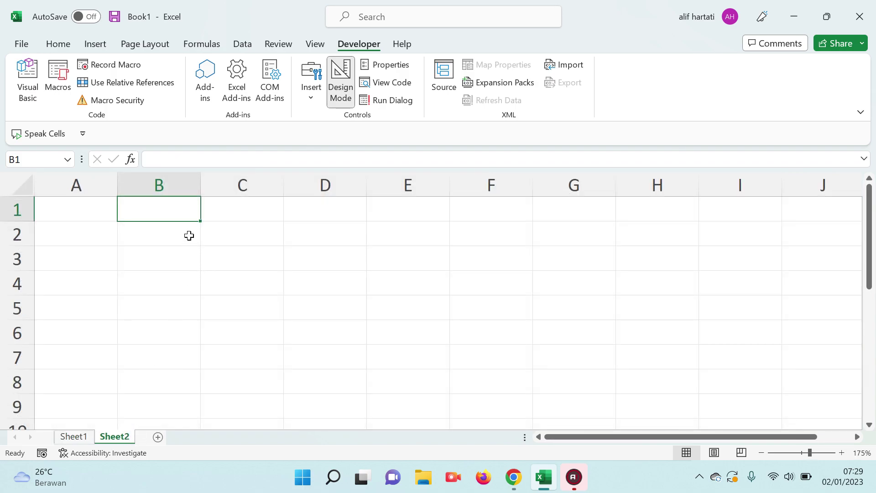
pyautogui.write('T')
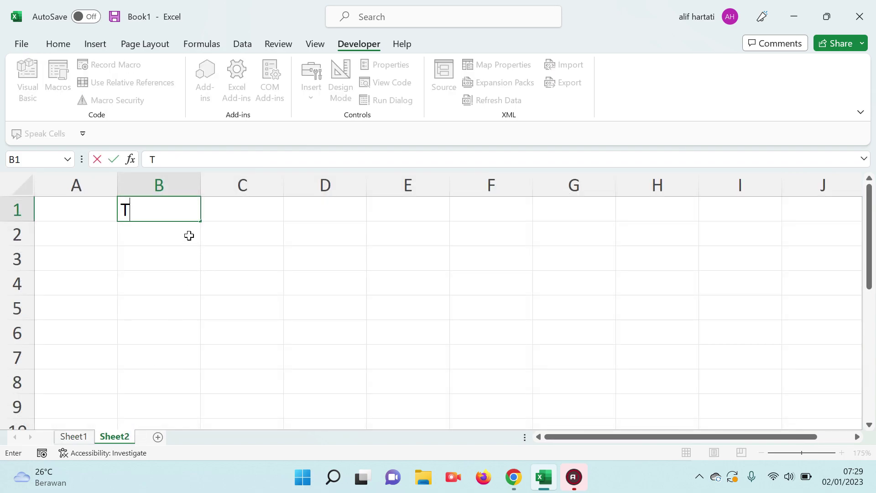
pyautogui.write('o Do')
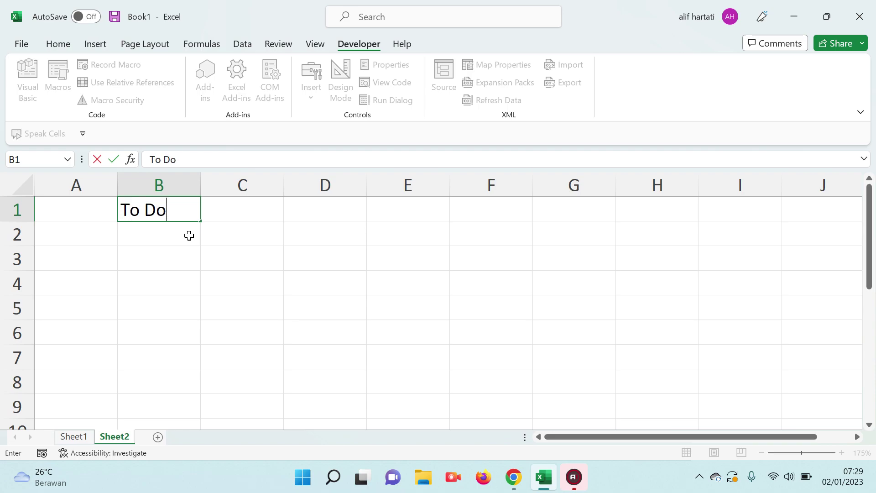
pyautogui.write(' List')
pyautogui.press('BackSpace')
pyautogui.press('BackSpace')
pyautogui.press('BackSpace')
pyautogui.write('biaya')
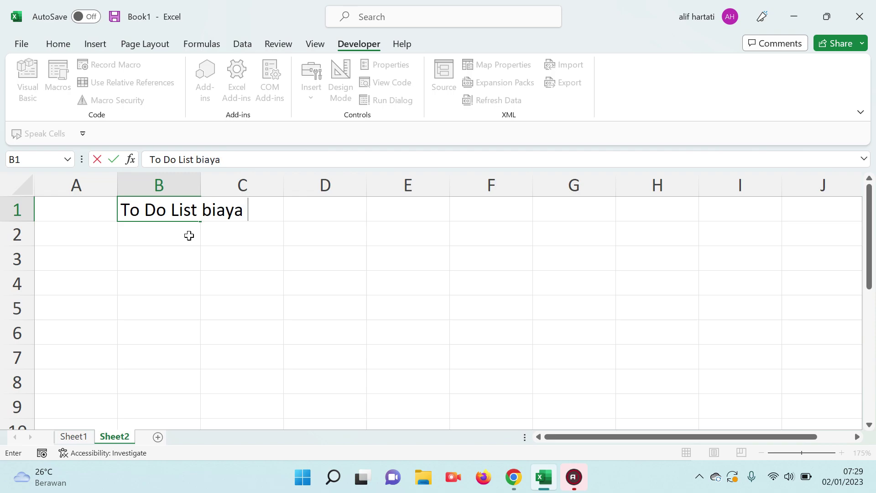
pyautogui.write(' rutin Rum')
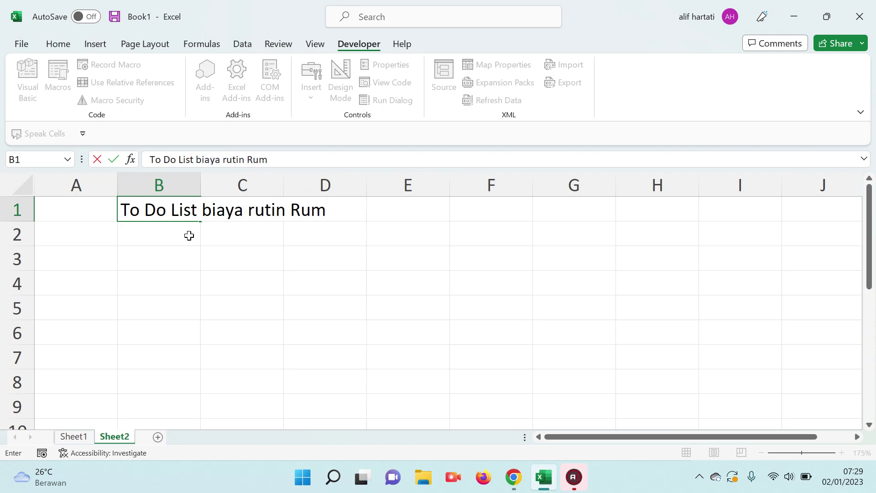
pyautogui.write('ah tangga')
pyautogui.press('Return')
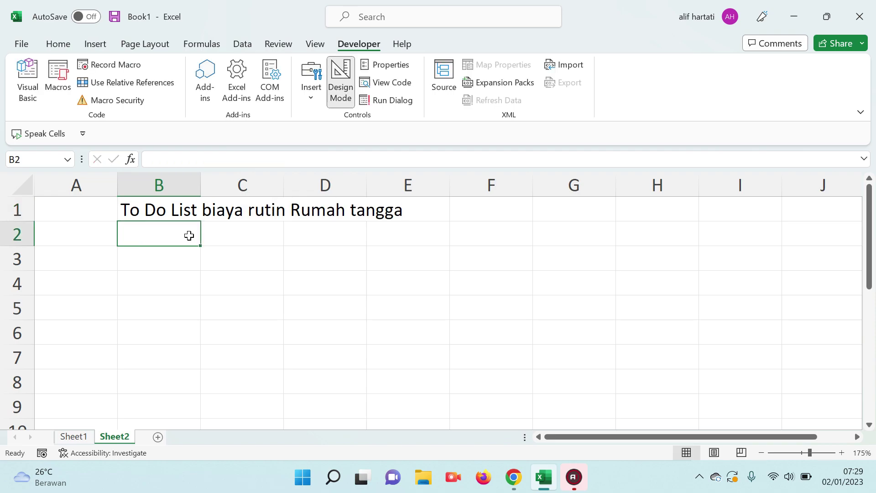
# Step: Auto-fit column B to the B1 title's width and apply a cyan fill to B1
pyautogui.click(198, 211)
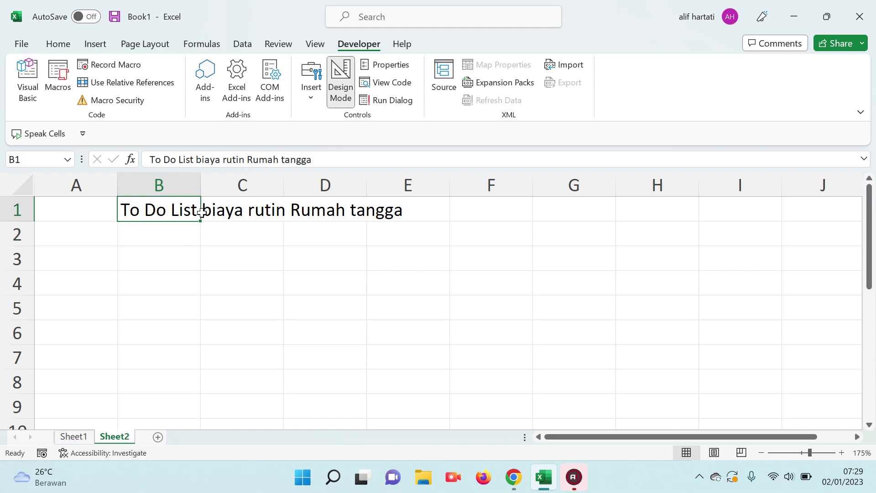
pyautogui.moveTo(201, 212); pyautogui.dragTo(190, 209)
pyautogui.doubleClick(199, 189)
pyautogui.click(178, 206)
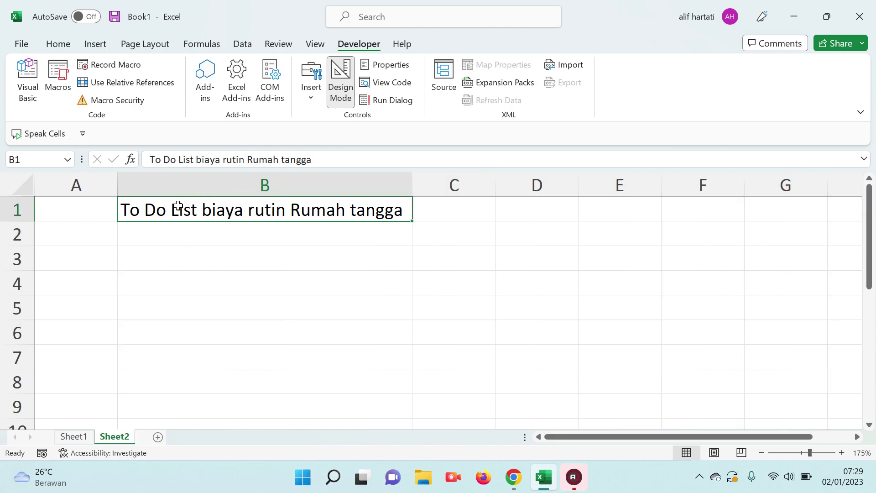
pyautogui.click(60, 44)
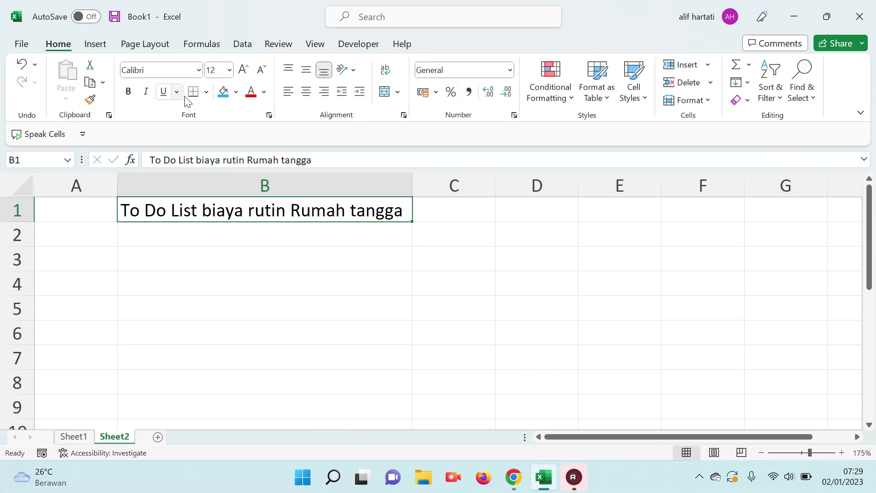
pyautogui.click(223, 92)
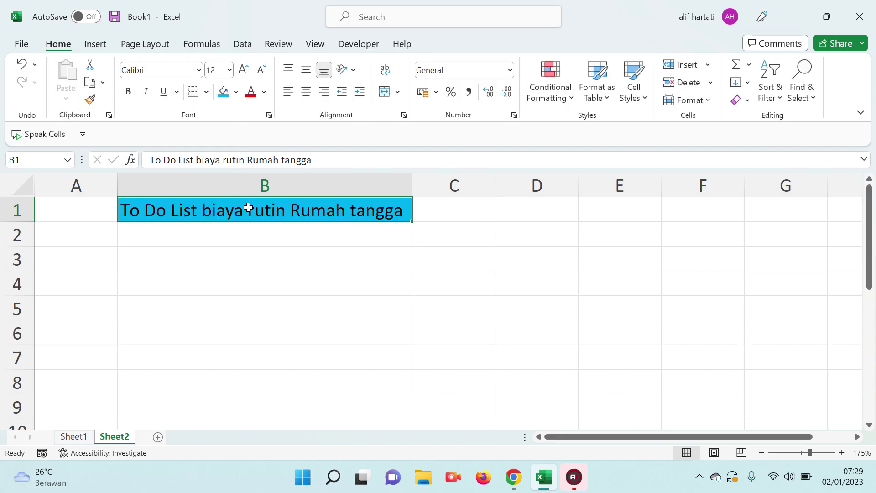
pyautogui.click(171, 233)
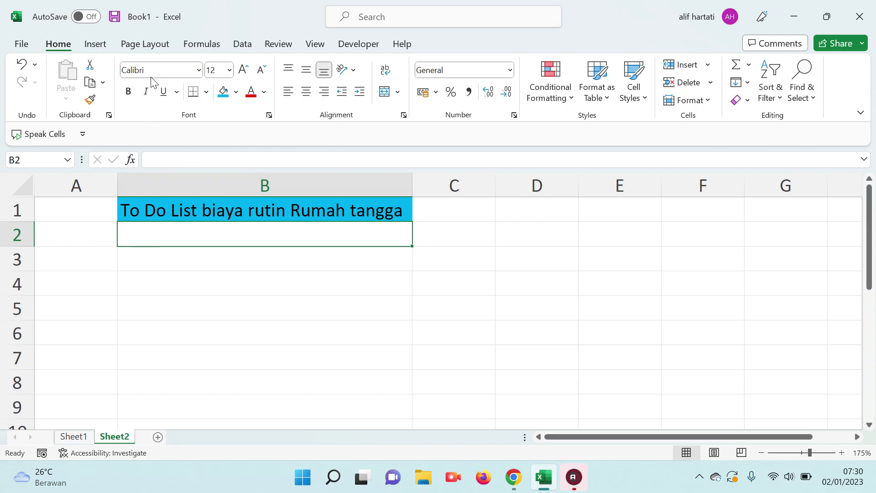
pyautogui.click(351, 44)
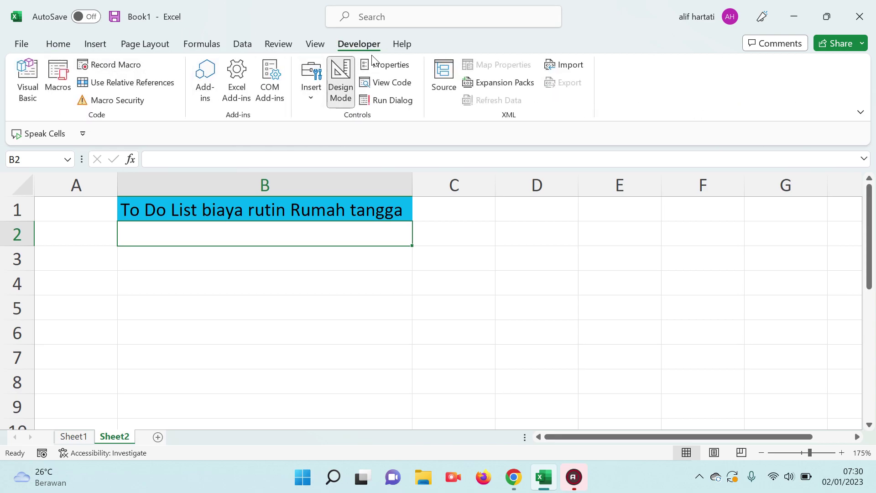
pyautogui.click(22, 44)
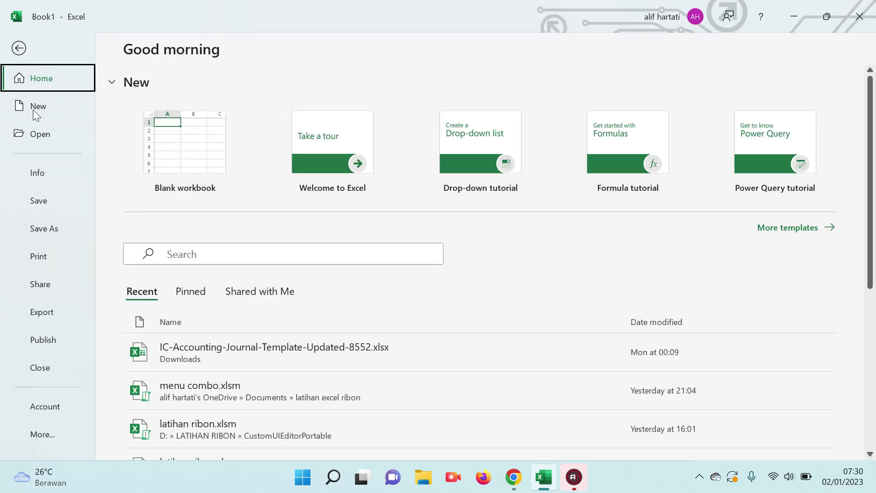
pyautogui.click(38, 436)
pyautogui.click(124, 428)
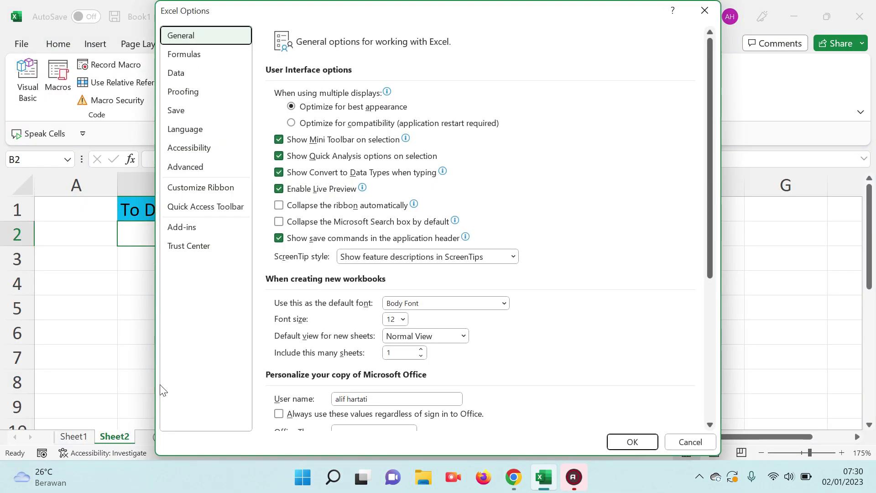
pyautogui.click(221, 189)
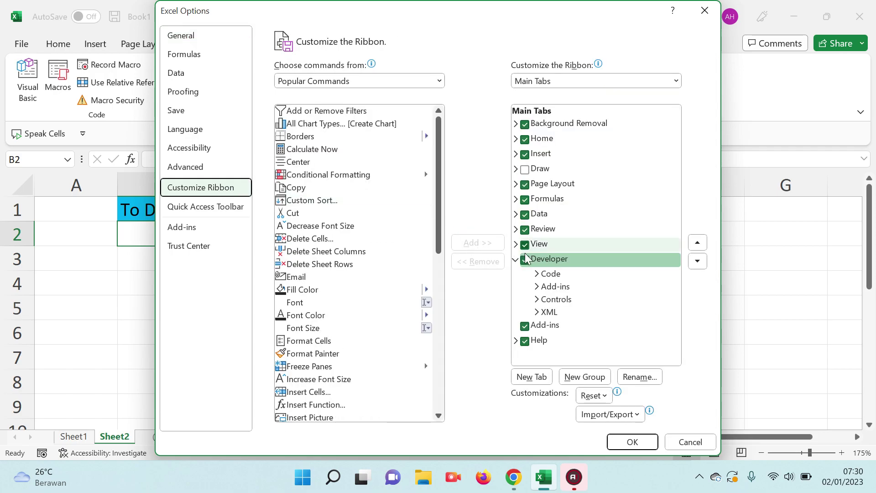
pyautogui.click(547, 260)
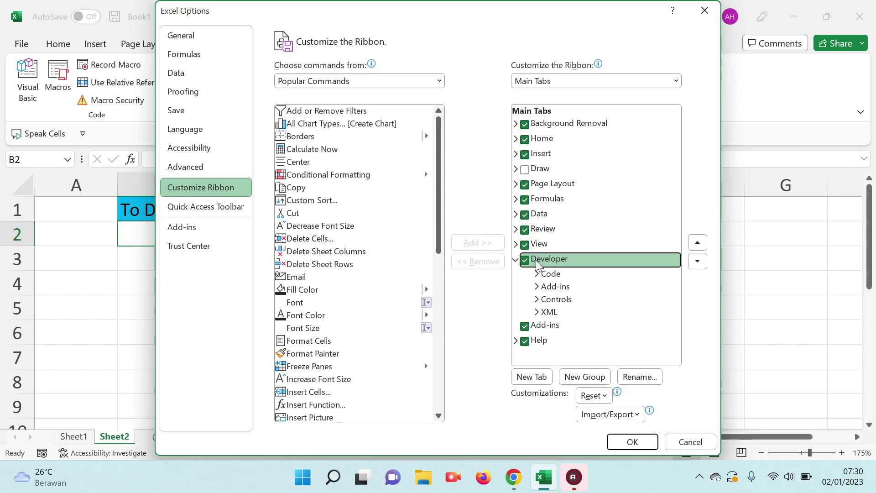
pyautogui.click(630, 443)
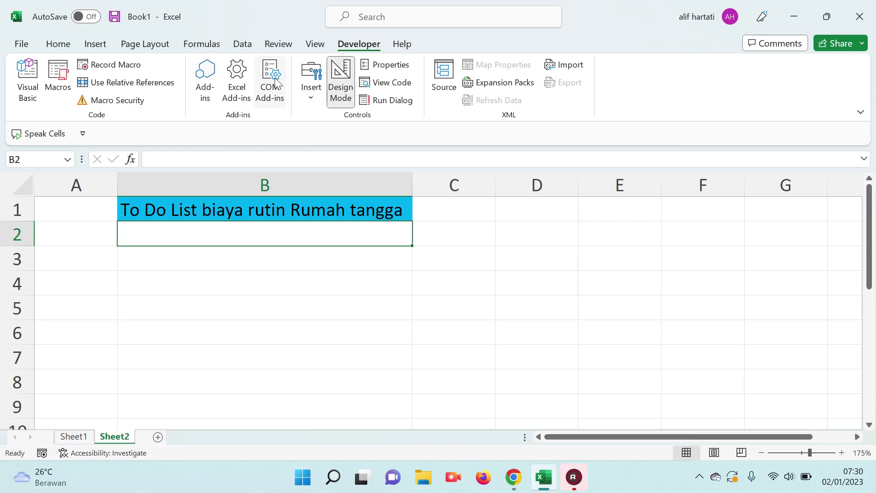
# Step: Draw a Check Box form control in cell B2 and move it to the top of the cell
pyautogui.click(311, 98)
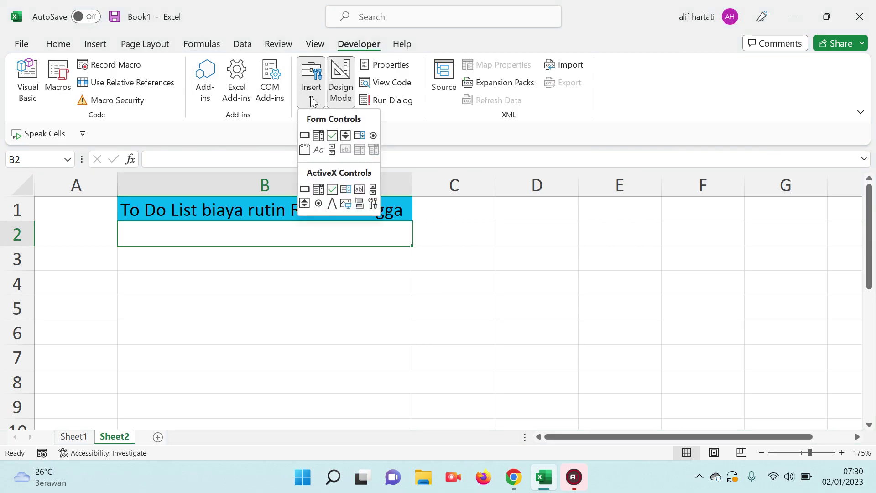
pyautogui.click(333, 135)
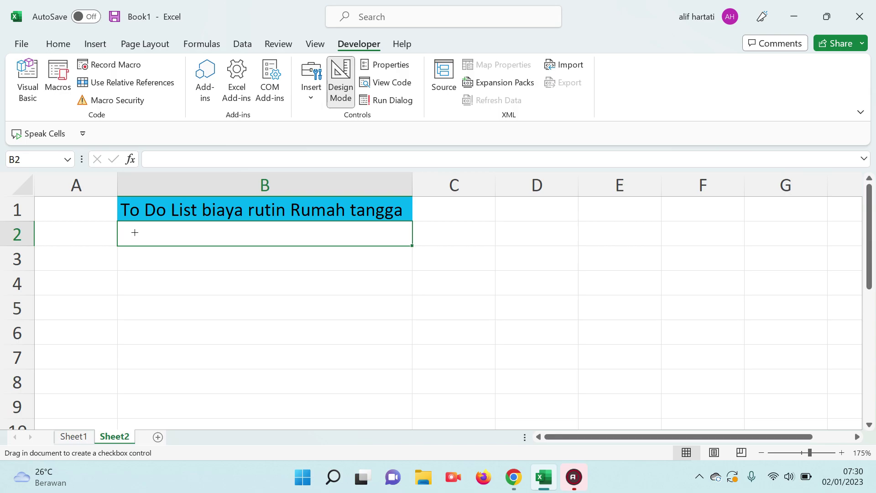
pyautogui.moveTo(135, 232); pyautogui.dragTo(228, 260)
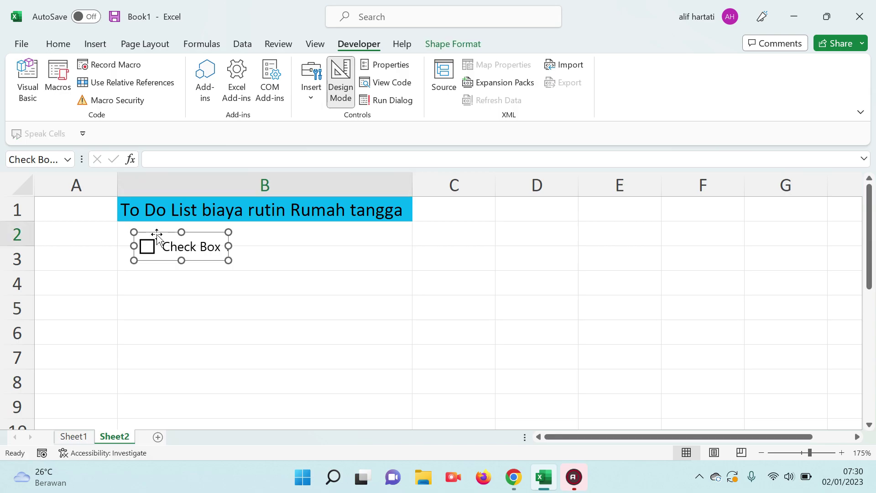
pyautogui.moveTo(157, 235); pyautogui.dragTo(140, 223)
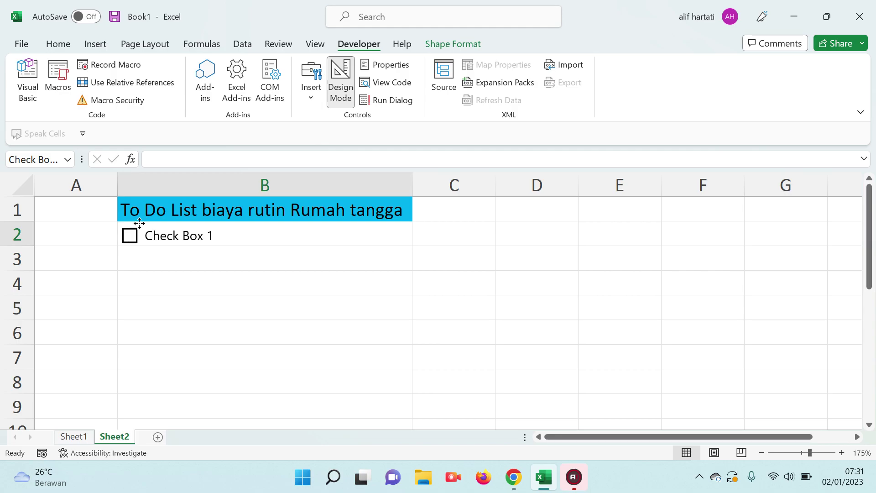
pyautogui.click(152, 235)
pyautogui.press('BackSpace')
pyautogui.press('BackSpace')
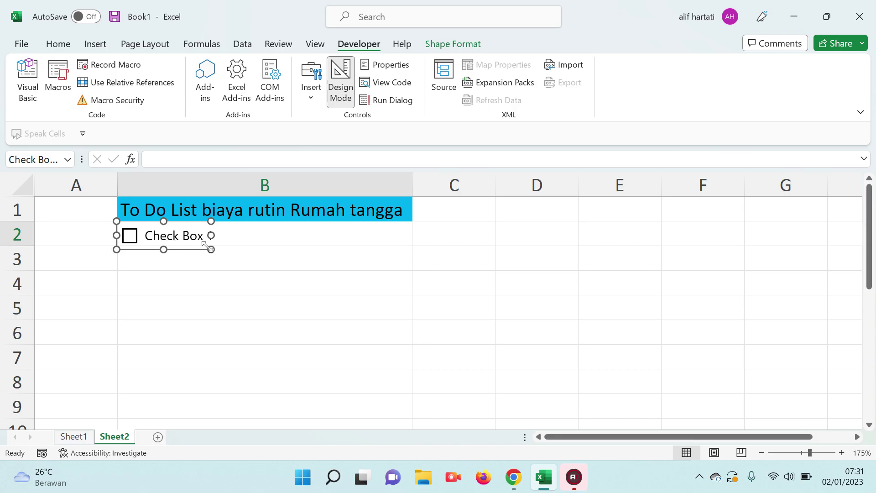
# Step: Relabel the B2 checkbox 'Bayar Biaya Sekolah Anak' and test ticking it
pyautogui.click(190, 237)
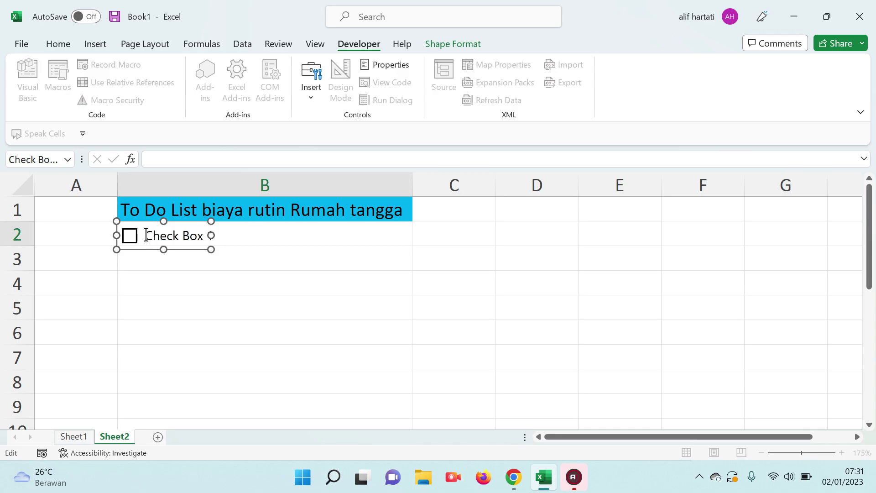
pyautogui.moveTo(147, 236); pyautogui.dragTo(199, 239)
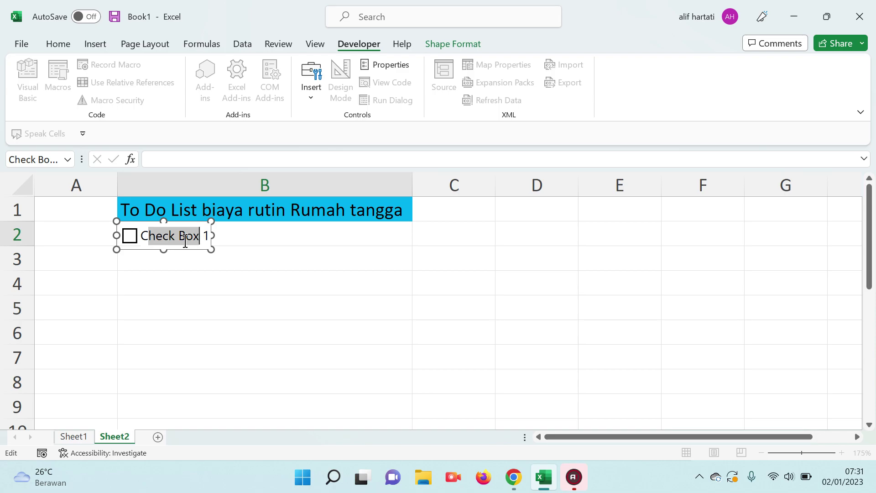
pyautogui.press('BackSpace')
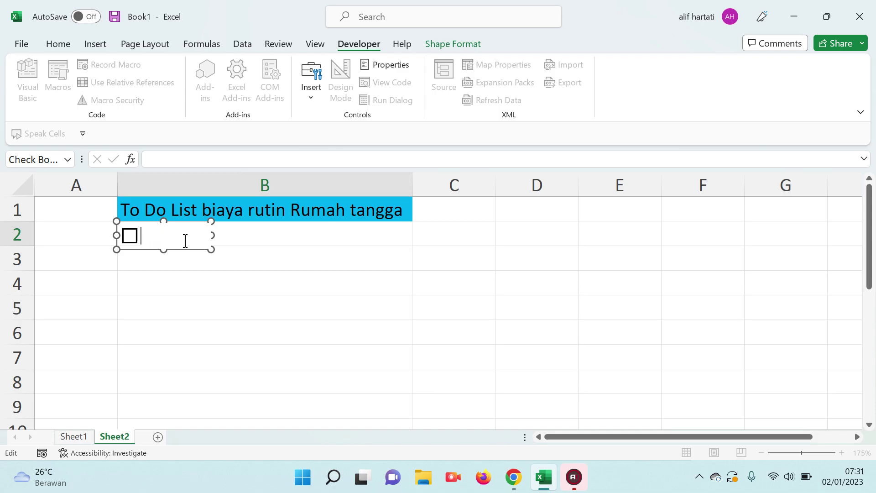
pyautogui.write('B')
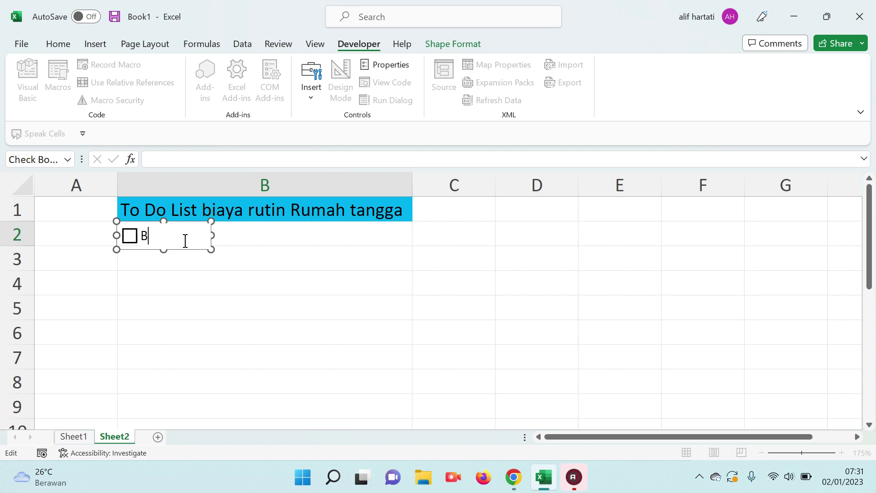
pyautogui.write('ay')
pyautogui.write('ar Biaay')
pyautogui.press('BackSpace')
pyautogui.write('ya')
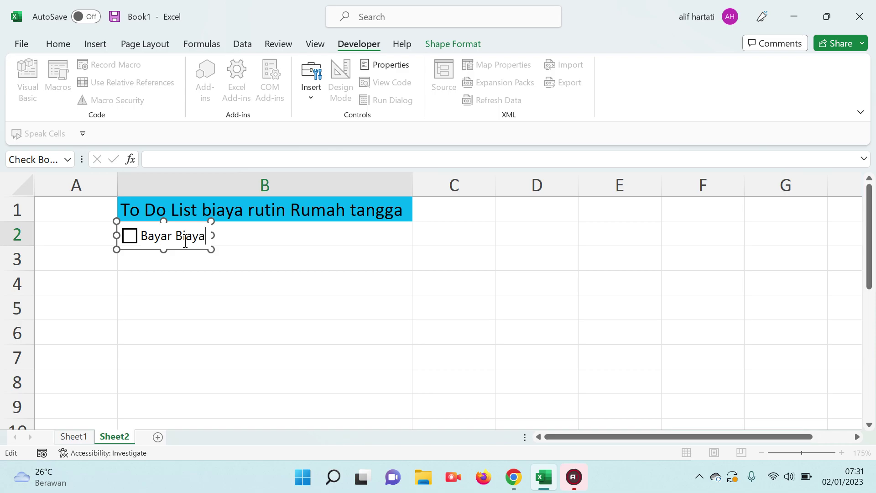
pyautogui.write('ekolah Ana')
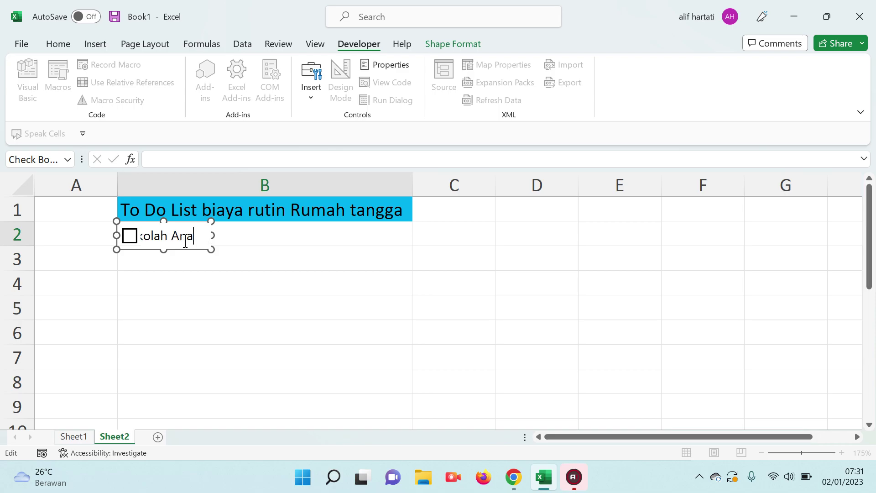
pyautogui.write('k')
pyautogui.click(227, 262)
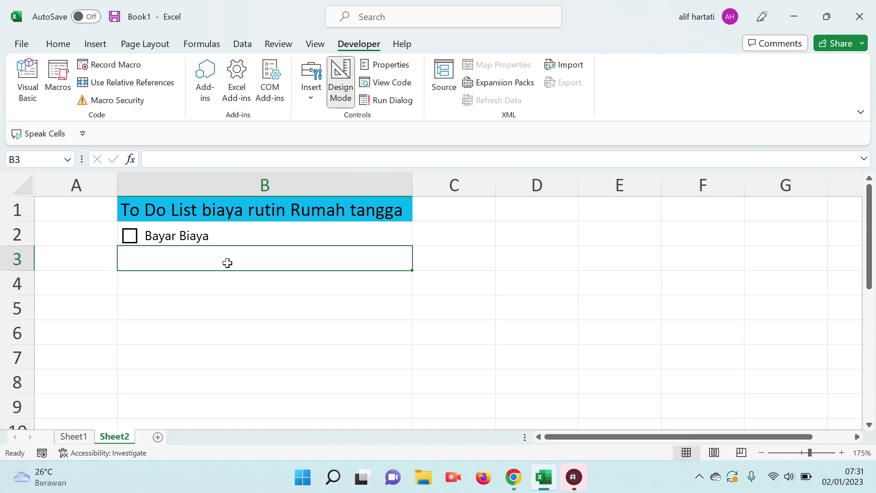
pyautogui.click(212, 236)
pyautogui.click(212, 237)
# Step: Widen the checkbox so it spans column B, leaving it unticked
pyautogui.rightClick(206, 235)
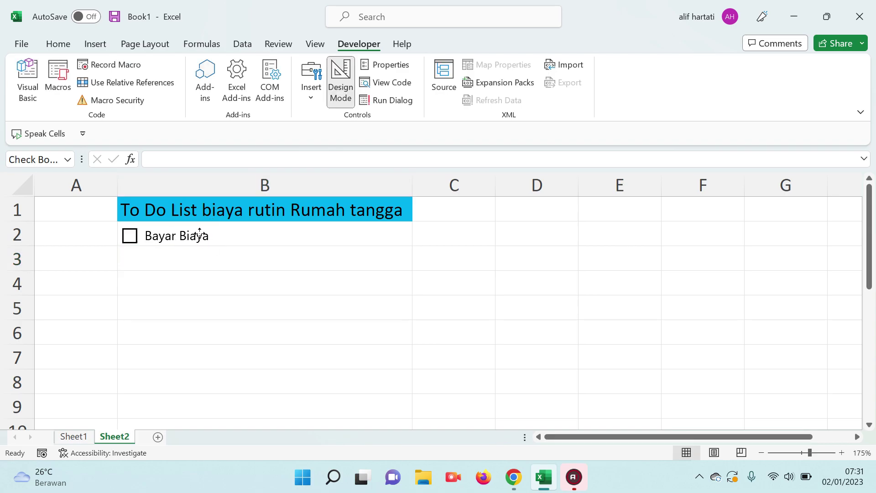
pyautogui.press('Escape')
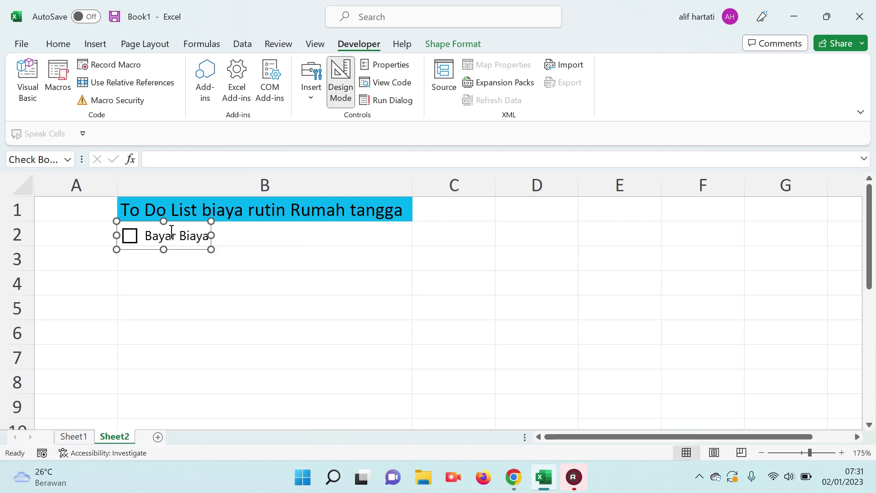
pyautogui.moveTo(210, 236); pyautogui.dragTo(410, 239)
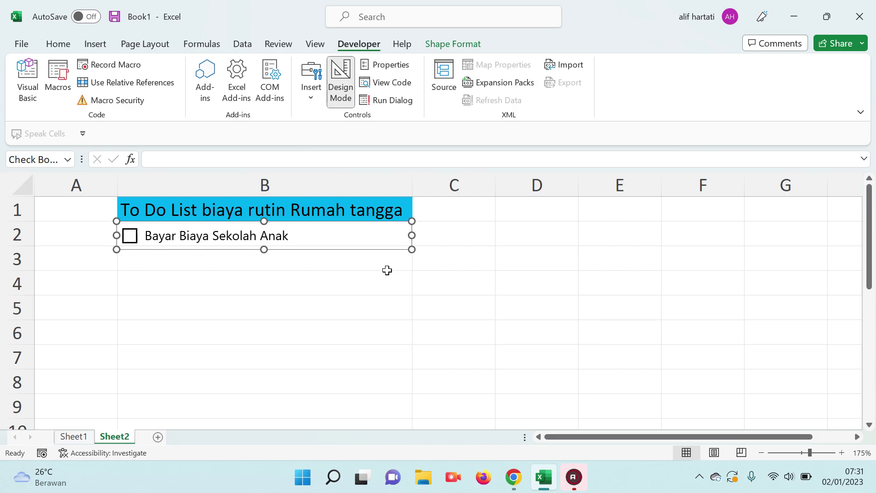
pyautogui.click(385, 269)
pyautogui.click(372, 246)
pyautogui.keyDown('ctrl'); pyautogui.click(375, 235); pyautogui.keyUp('ctrl')
pyautogui.rightClick(375, 236)
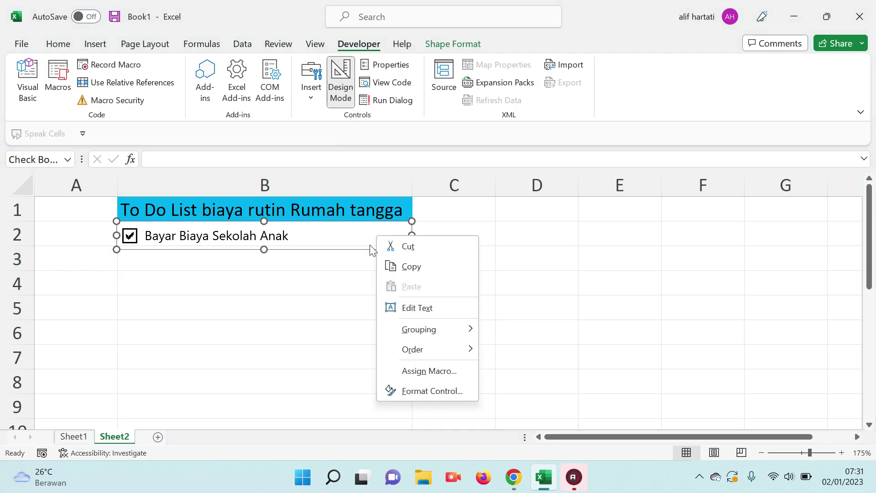
pyautogui.press('Escape')
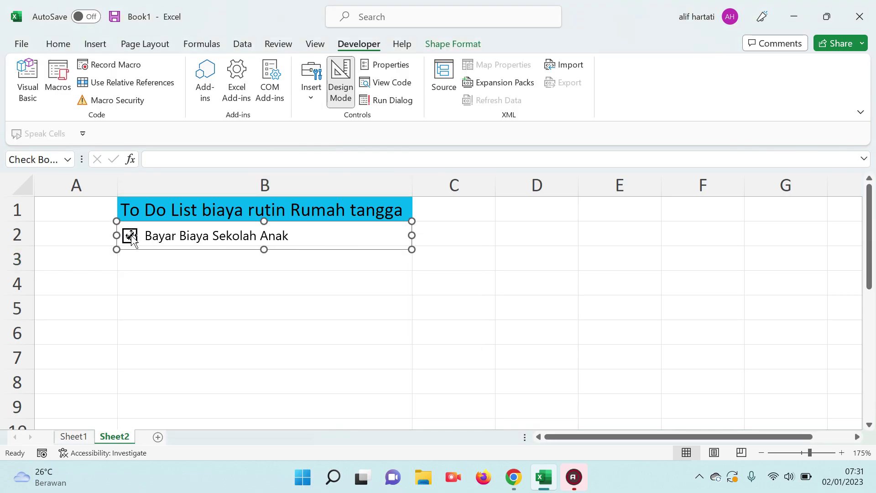
pyautogui.click(172, 272)
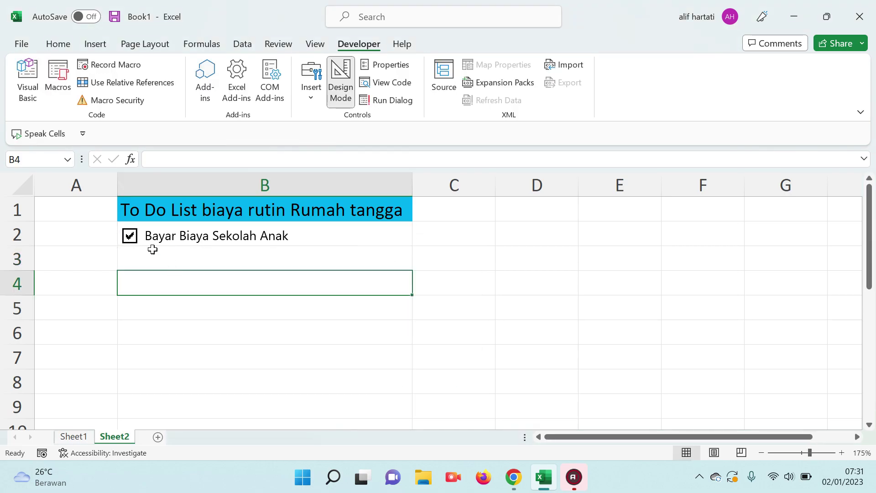
pyautogui.click(131, 241)
# Step: Copy the checkbox and select cell B3 as the paste target
pyautogui.rightClick(238, 239)
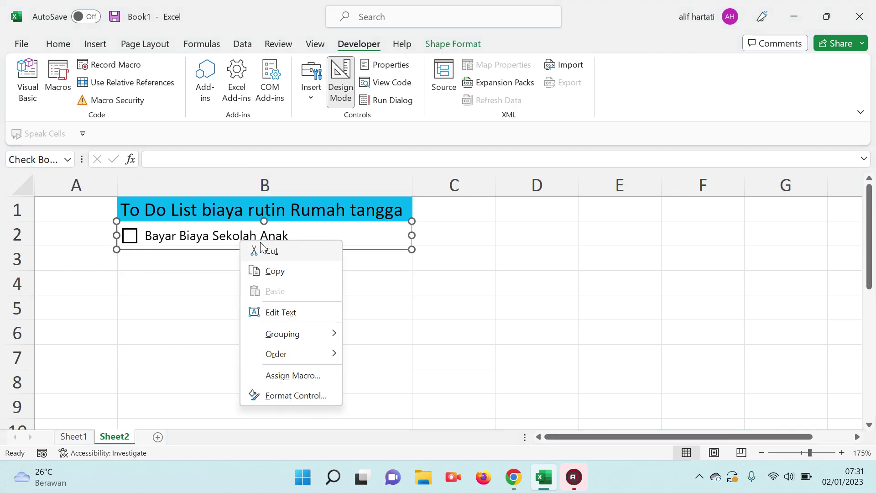
pyautogui.click(358, 249)
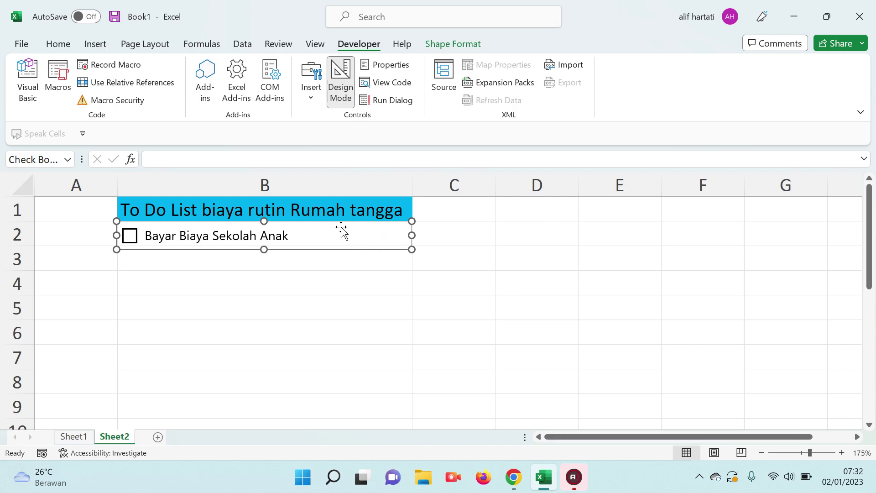
pyautogui.click(309, 89)
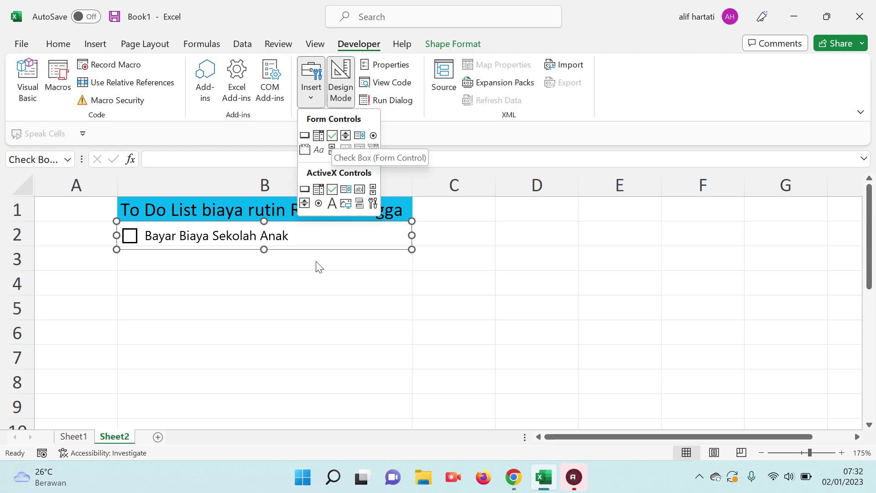
pyautogui.click(313, 247)
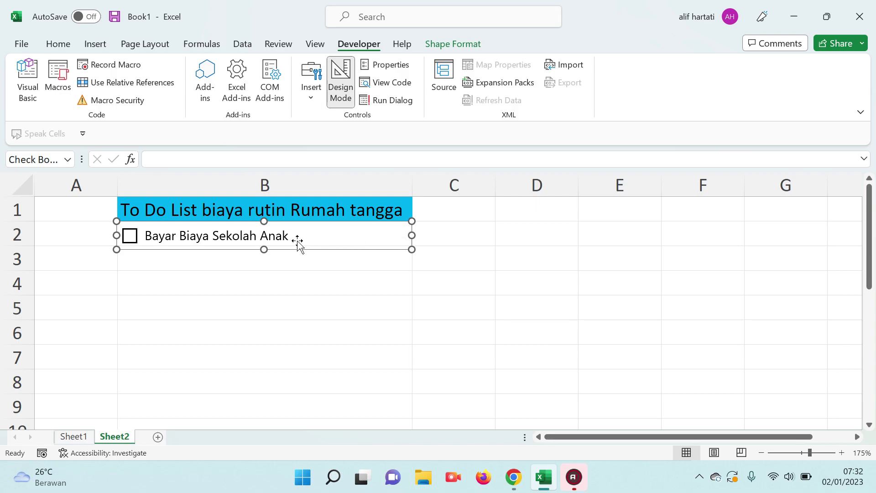
pyautogui.rightClick(410, 235)
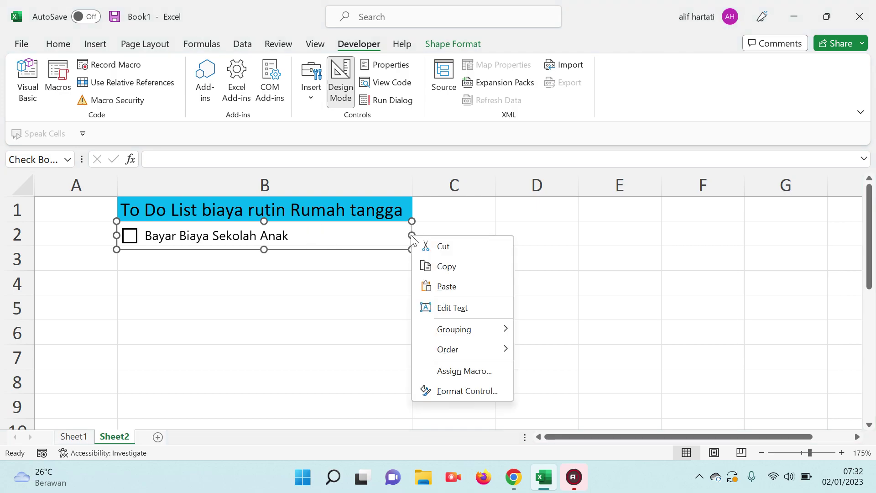
pyautogui.click(436, 267)
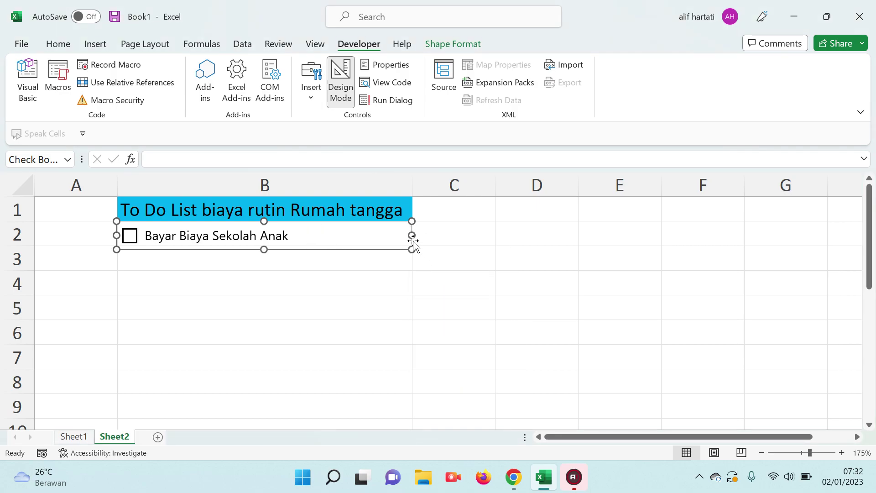
pyautogui.click(281, 264)
# Step: Paste the checkbox copy and line it up under the first one in B3
pyautogui.hotkey('ctrl', 'v')
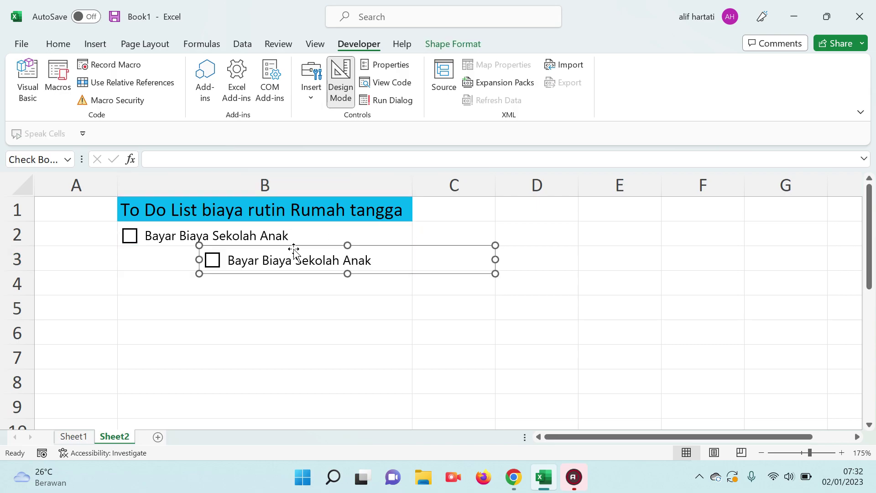
pyautogui.moveTo(299, 249); pyautogui.dragTo(216, 247)
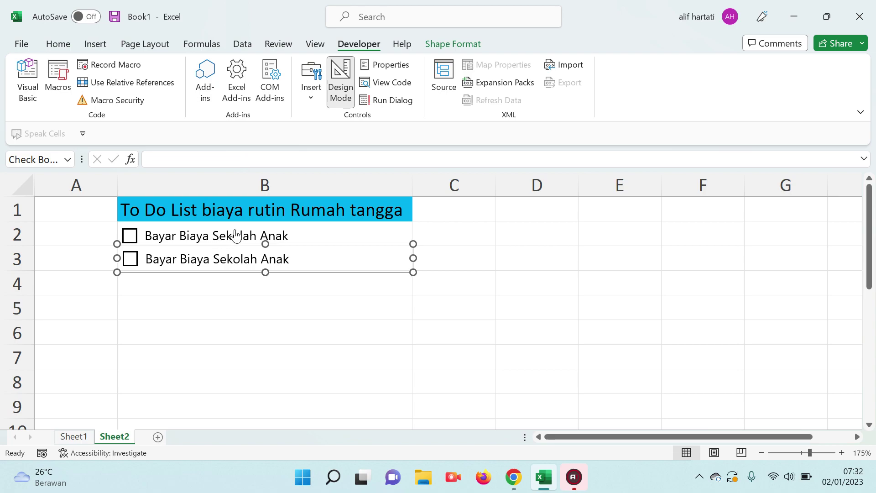
pyautogui.moveTo(201, 260); pyautogui.dragTo(200, 261)
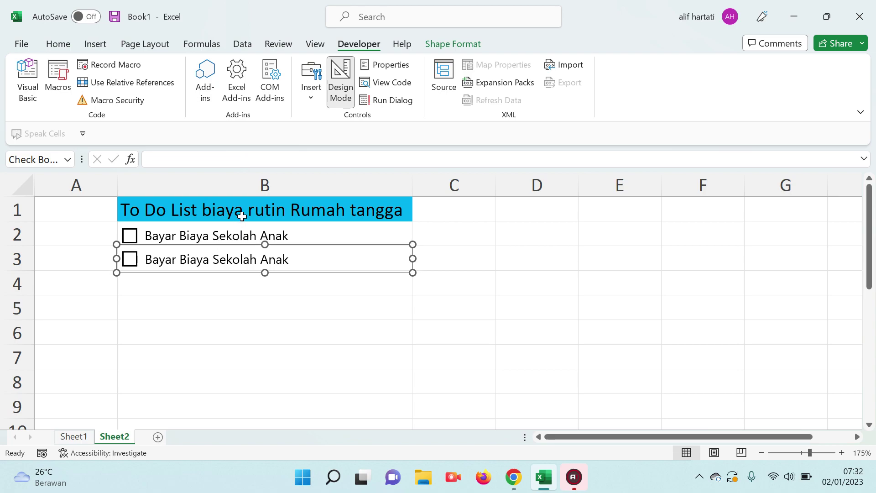
# Step: Make more duplicates with Ctrl+D and move the offset copy down to row 8
pyautogui.hotkey('ctrl', 'd')
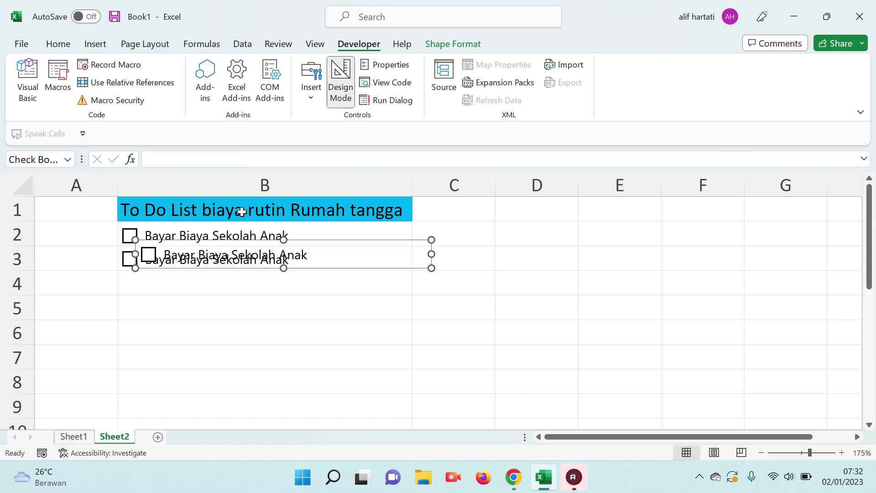
pyautogui.hotkey('ctrl', 'd')
pyautogui.hotkey('ctrl', 'd')
pyautogui.hotkey('ctrl', 'd')
pyautogui.hotkey('ctrl', 'd')
pyautogui.hotkey('ctrl', 'd')
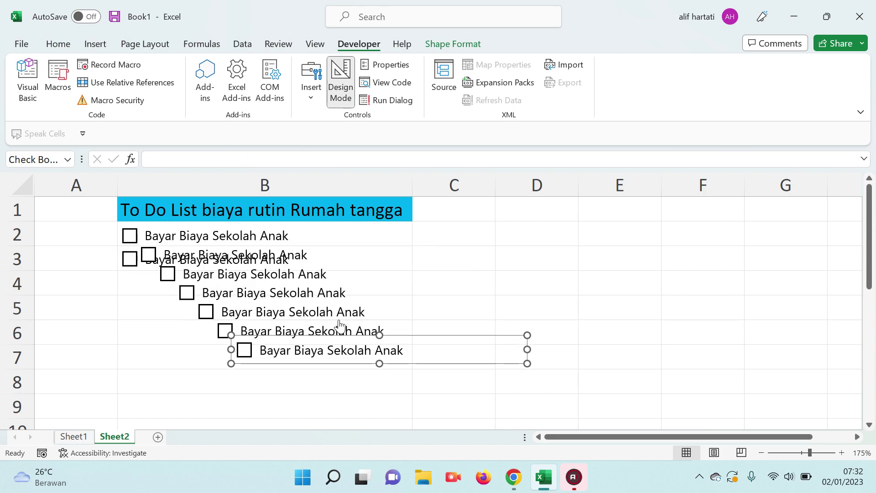
pyautogui.click(329, 273)
pyautogui.click(334, 255)
pyautogui.rightClick(339, 252)
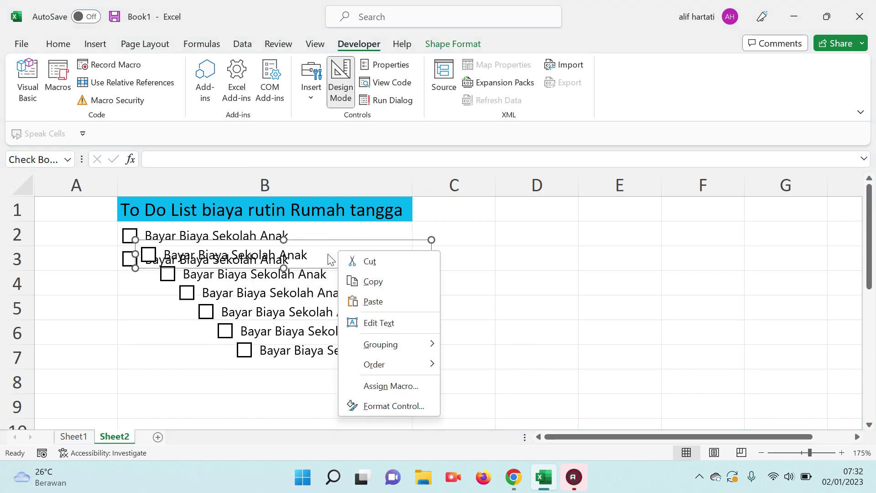
pyautogui.click(333, 245)
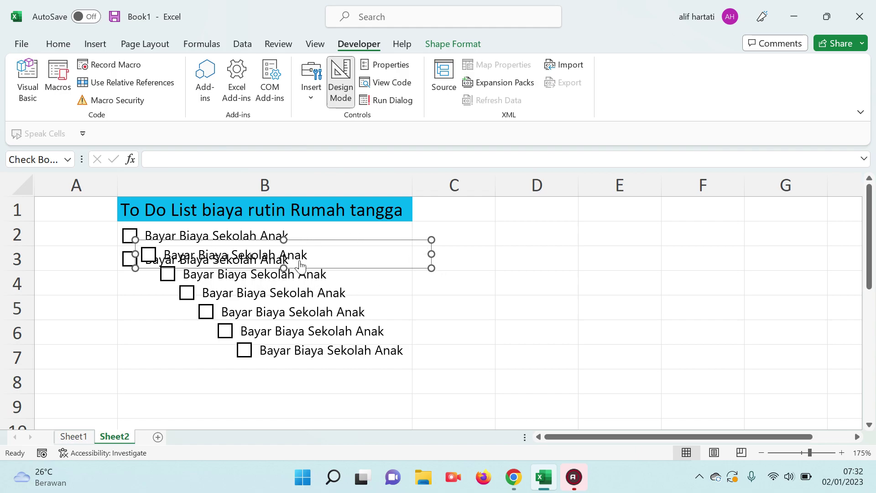
pyautogui.press('Down')
pyautogui.press('Down')
pyautogui.press('Down')
pyautogui.press('Down')
pyautogui.press('Down')
pyautogui.press('Down')
pyautogui.press('Down')
pyautogui.press('Down')
pyautogui.press('Down')
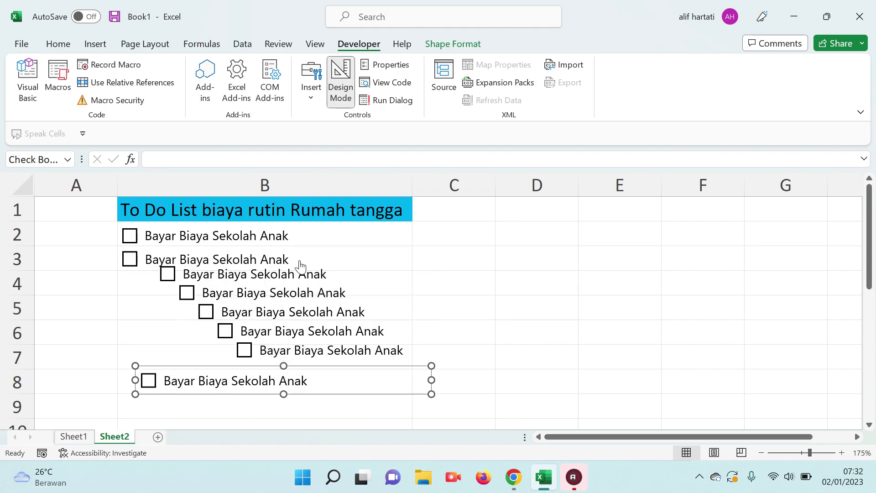
# Step: Align the row-4 checkbox in cell B4
pyautogui.click(224, 248)
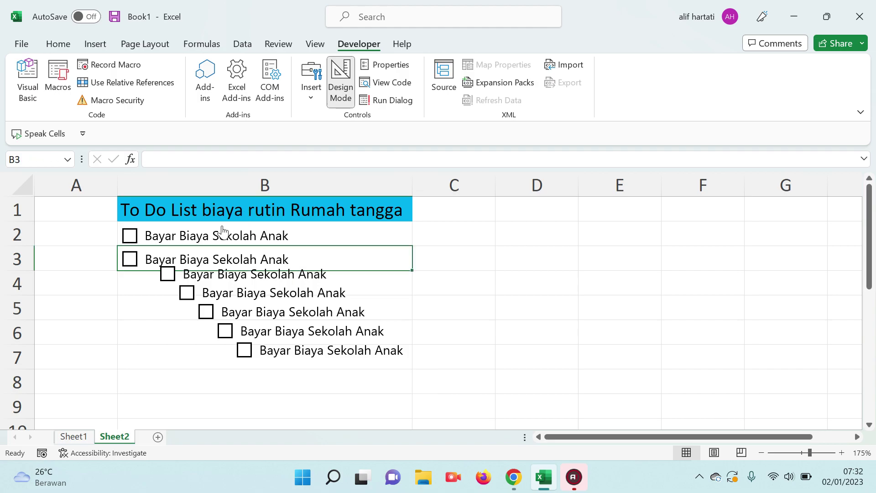
pyautogui.rightClick(238, 273)
pyautogui.click(322, 259)
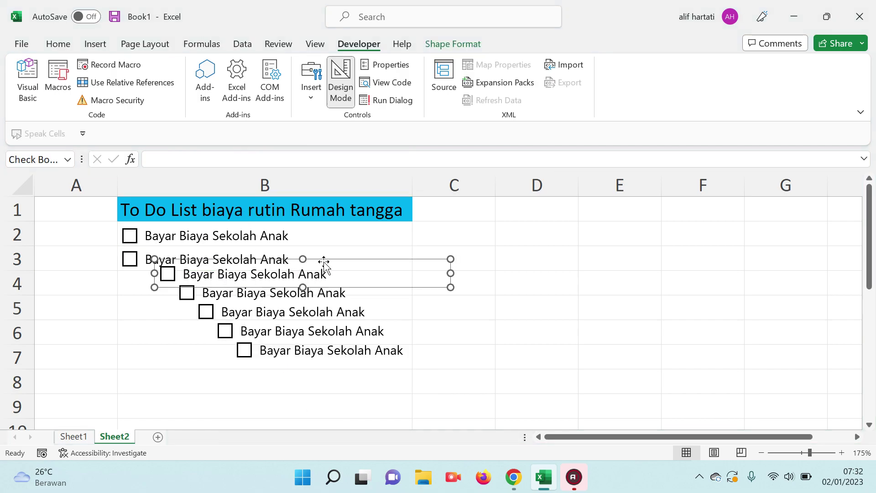
pyautogui.press('Left')
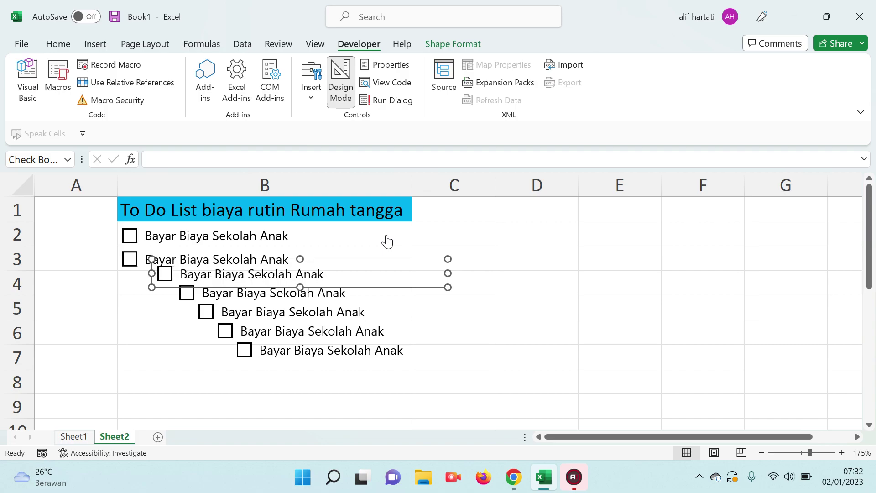
pyautogui.press('Left')
pyautogui.press('Left')
pyautogui.moveTo(367, 261); pyautogui.dragTo(340, 269)
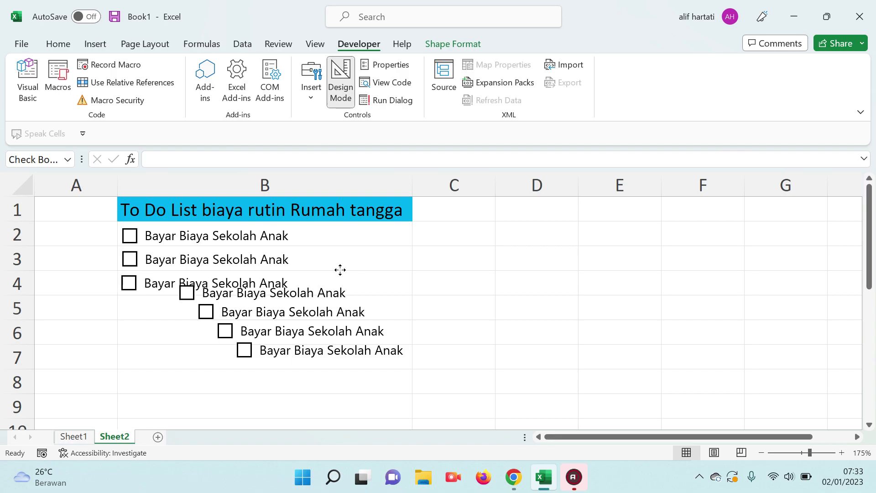
pyautogui.moveTo(340, 270); pyautogui.dragTo(341, 270)
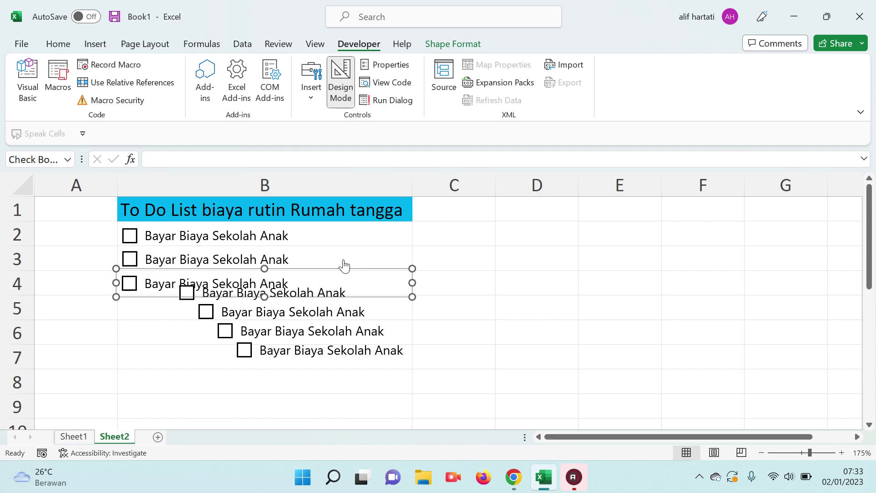
# Step: Nudge the row-5 checkbox left into line with the checkboxes above
pyautogui.rightClick(370, 304)
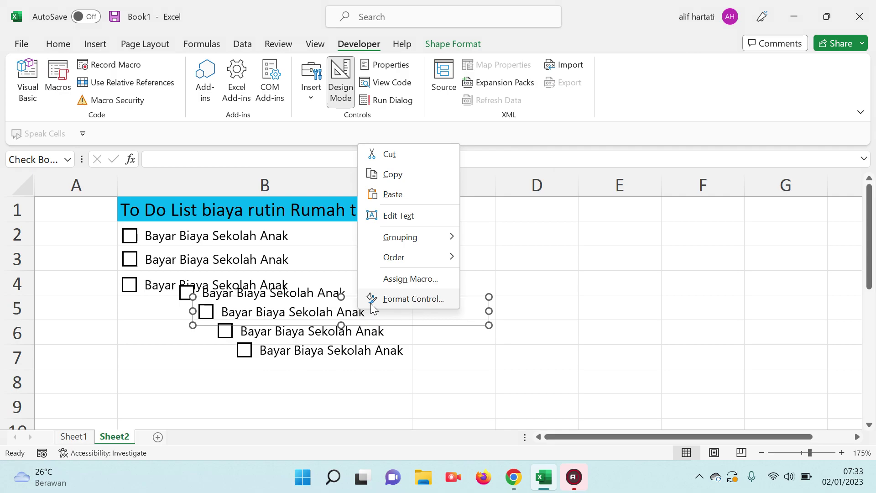
pyautogui.click(475, 300)
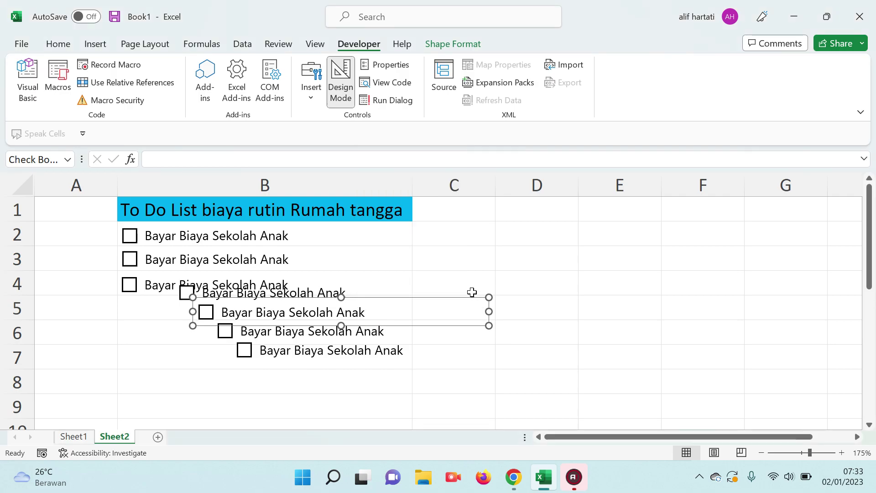
pyautogui.press('Down')
pyautogui.press('Down')
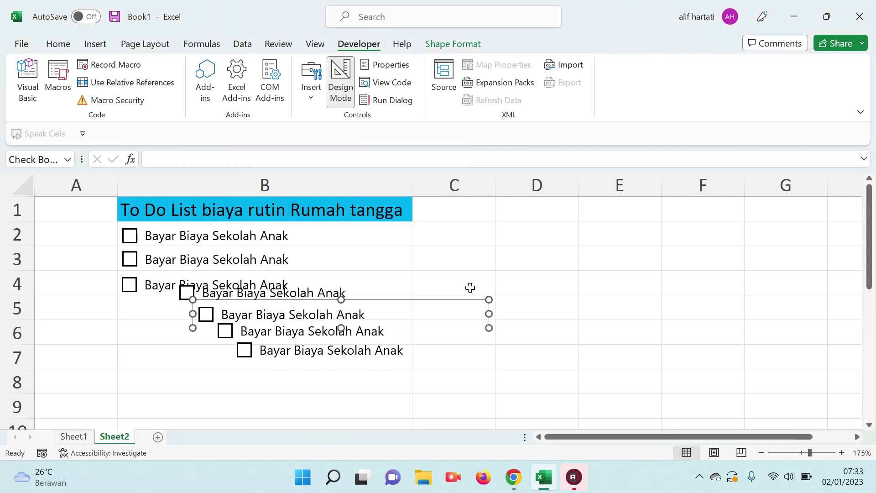
pyautogui.press('Up')
pyautogui.press('Up')
pyautogui.press('Up')
pyautogui.press('Up')
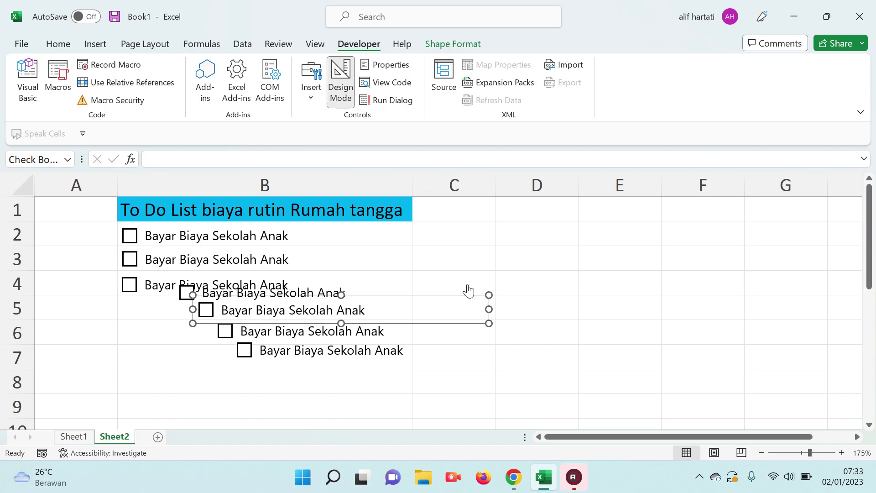
pyautogui.press('Left')
pyautogui.press('Left')
pyautogui.press('Left')
pyautogui.press('Left')
pyautogui.press('Left')
pyautogui.press('Left')
pyautogui.press('Left')
pyautogui.press('Left')
pyautogui.press('Left')
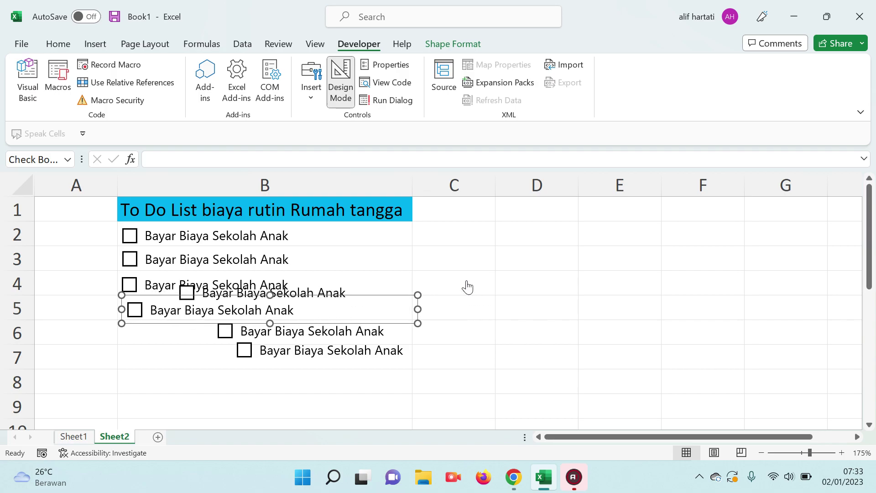
pyautogui.press('Left')
pyautogui.press('Left')
pyautogui.press('Left')
pyautogui.press('Left')
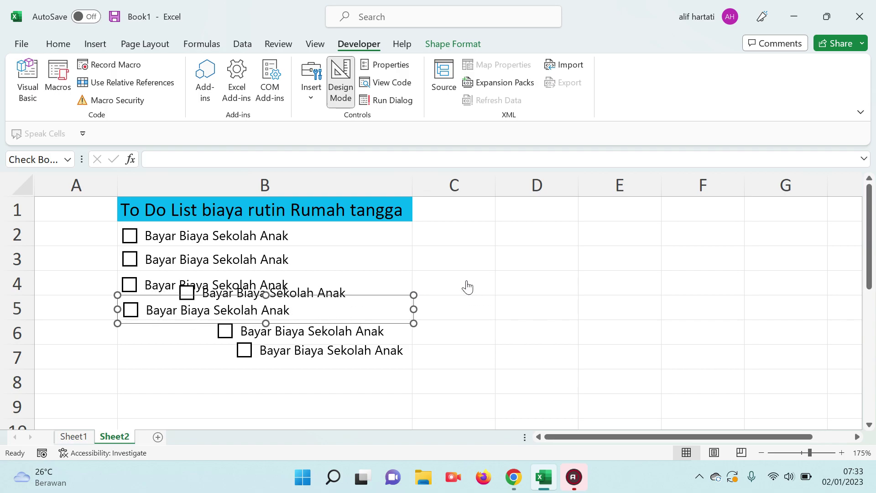
pyautogui.press('Left')
pyautogui.press('Left')
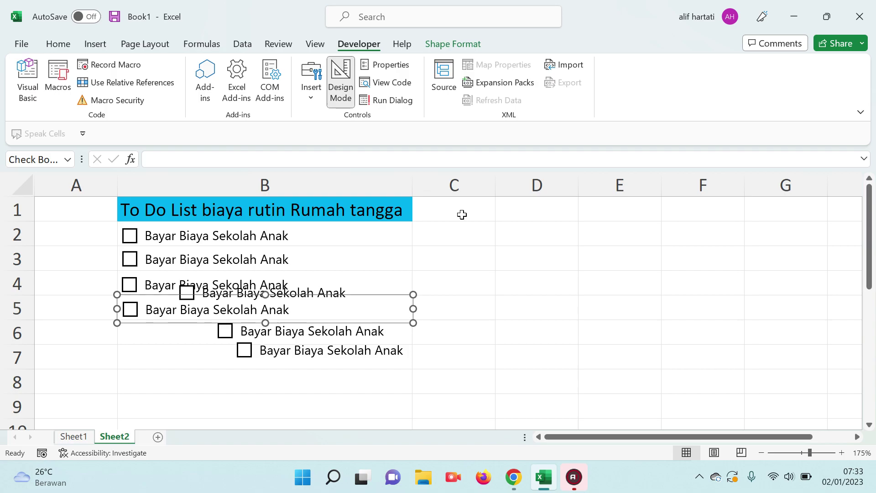
pyautogui.press('Left')
# Step: Move the stray overlapping checkbox down to row 8
pyautogui.rightClick(352, 286)
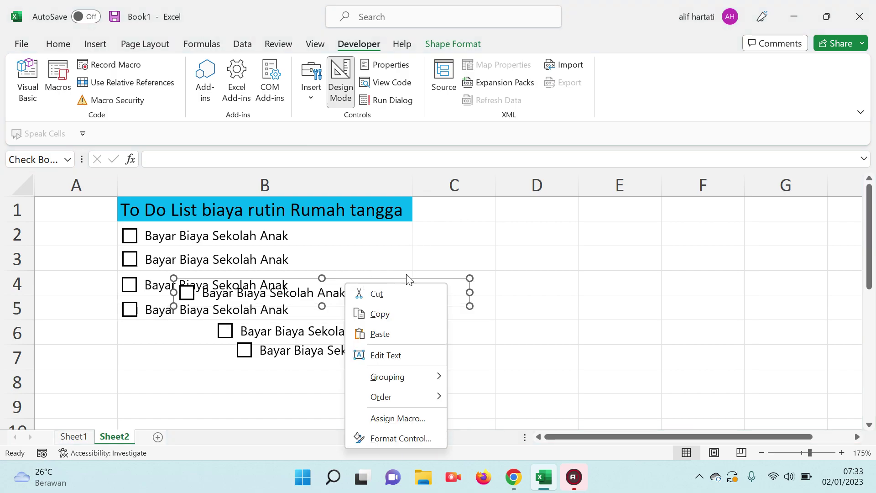
pyautogui.press('Escape')
pyautogui.press('Down')
pyautogui.press('Down')
pyautogui.press('Down')
pyautogui.press('Down')
pyautogui.press('Down')
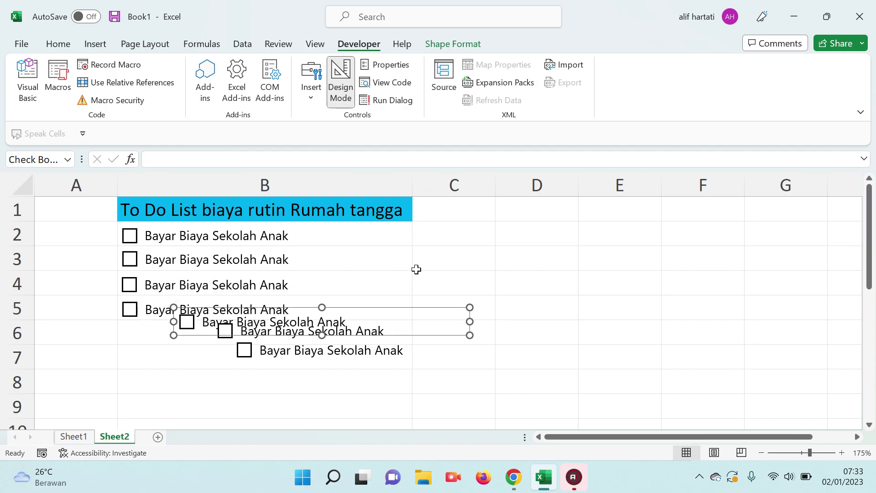
pyautogui.press('Down')
pyautogui.press('Down')
pyautogui.press('Down')
pyautogui.press('Down')
pyautogui.press('Down')
pyautogui.press('Down')
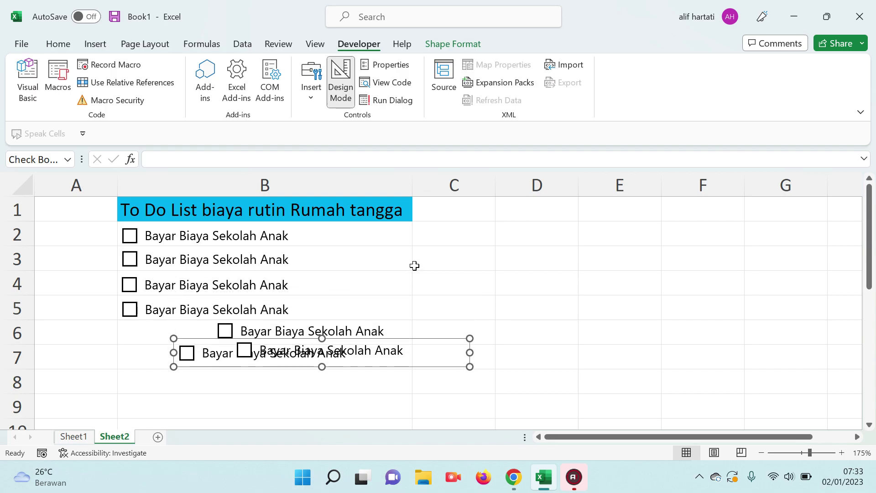
pyautogui.press('Down')
pyautogui.press('Down')
pyautogui.press('Down')
pyautogui.press('Down')
pyautogui.press('Down')
# Step: Align the row-6 checkbox with the column B checkboxes above
pyautogui.rightClick(383, 327)
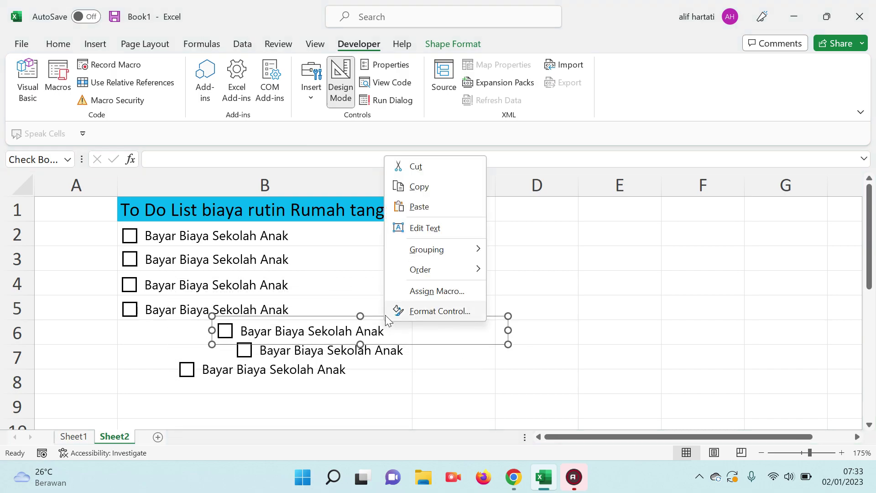
pyautogui.click(410, 309)
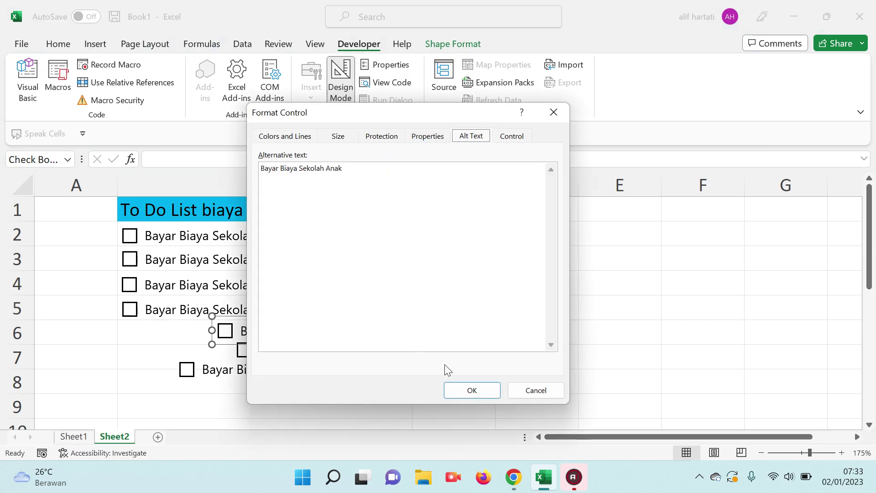
pyautogui.click(532, 388)
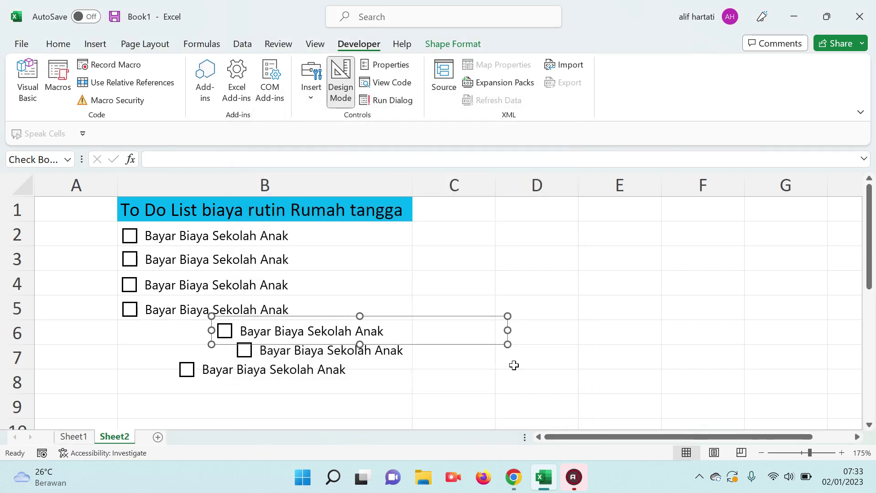
pyautogui.press('Left')
pyautogui.press('Left')
pyautogui.press('Left')
pyautogui.press('Left')
pyautogui.press('Left')
pyautogui.press('Left')
pyautogui.press('Left')
pyautogui.press('Left')
pyautogui.press('Left')
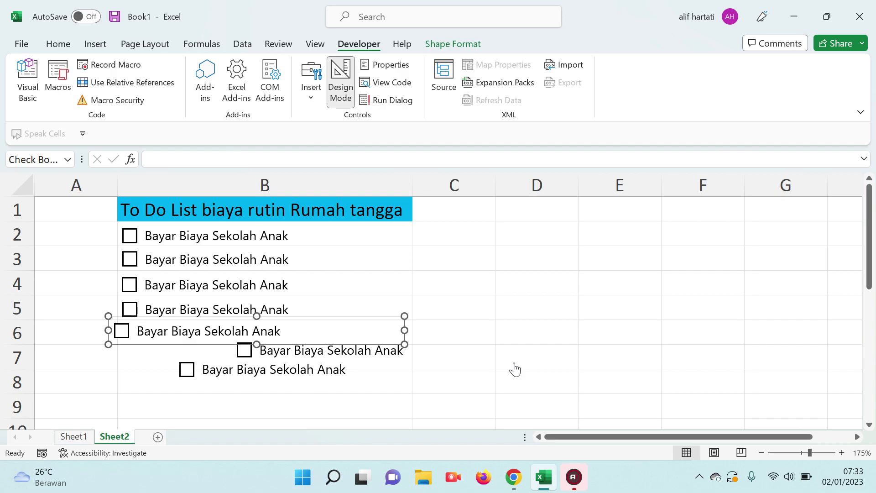
pyautogui.press('Right')
pyautogui.press('Right')
pyautogui.press('Right')
pyautogui.press('Right')
pyautogui.press('Right')
pyautogui.press('Right')
pyautogui.press('Right')
pyautogui.press('Right')
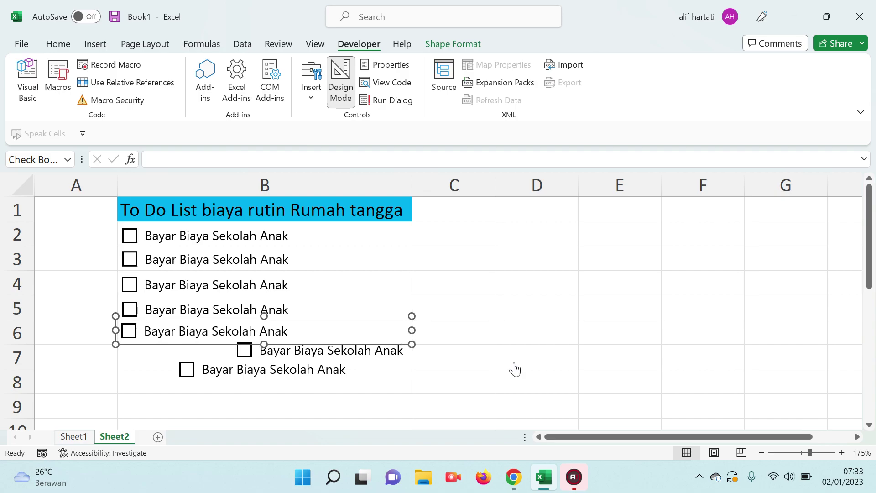
pyautogui.press('Right')
pyautogui.press('Right')
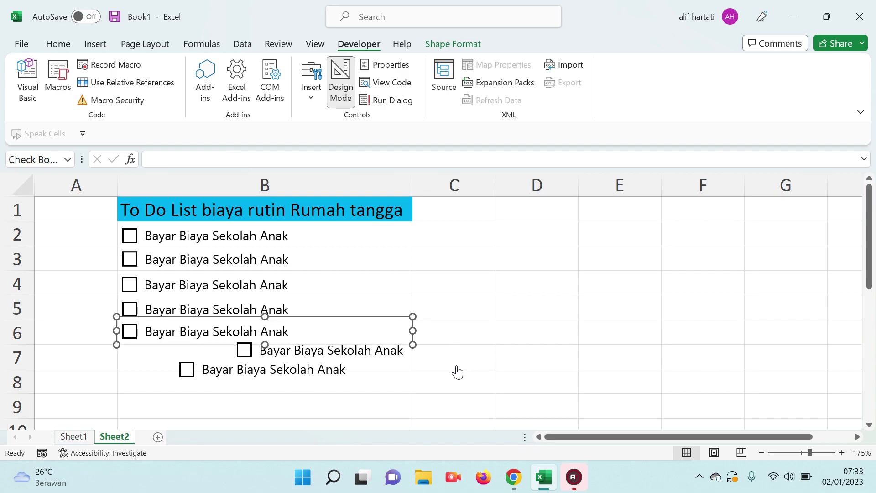
# Step: Shift the row-7 checkbox left into line in column B
pyautogui.rightClick(389, 351)
pyautogui.click(383, 337)
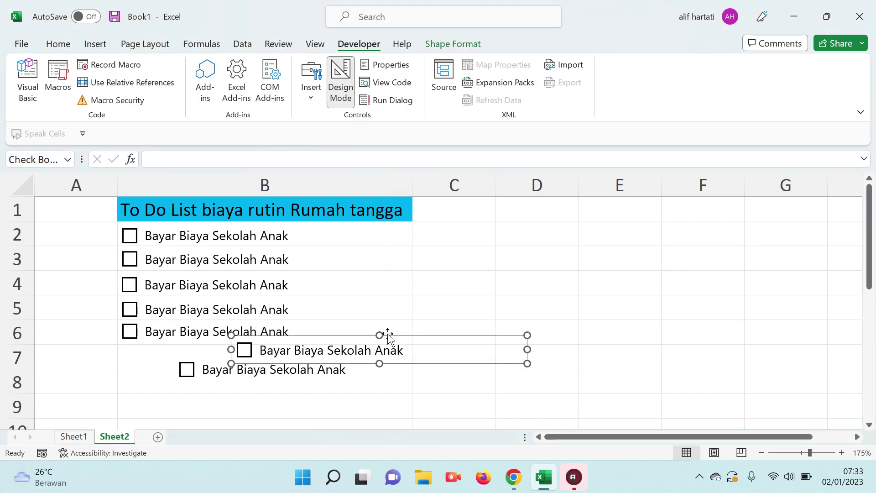
pyautogui.press('Left')
pyautogui.press('Left')
pyautogui.press('Left')
pyautogui.press('Left')
pyautogui.press('Left')
pyautogui.press('Left')
pyautogui.press('Left')
pyautogui.press('Left')
pyautogui.press('Left')
pyautogui.press('Left')
pyautogui.press('Left')
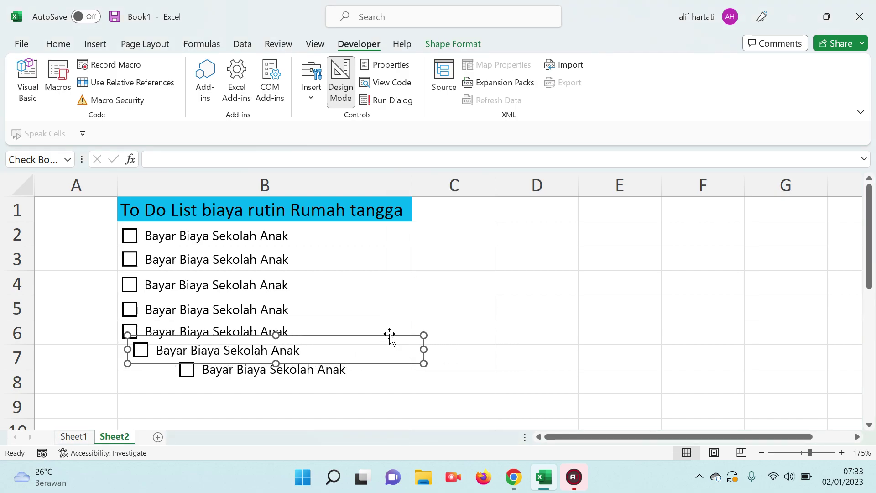
pyautogui.press('Left')
pyautogui.press('Left')
pyautogui.press('Left')
pyautogui.press('Left')
pyautogui.press('Left')
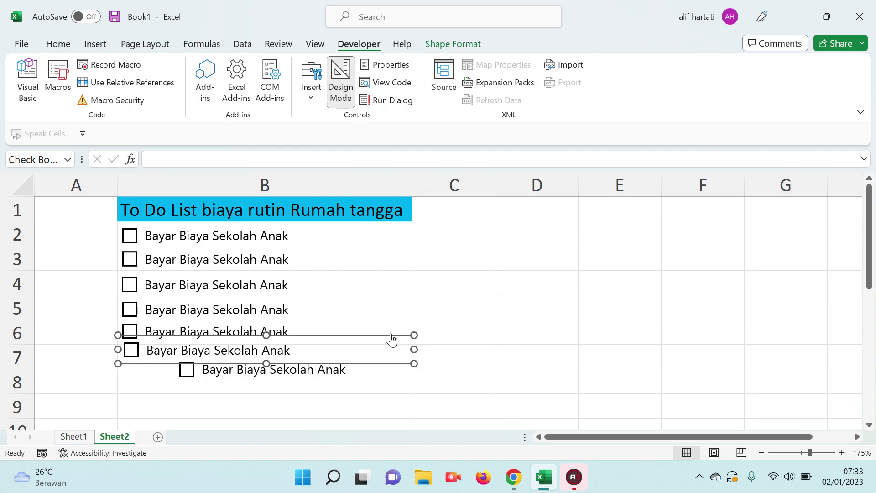
pyautogui.press('Left')
pyautogui.press('Left')
pyautogui.press('Down')
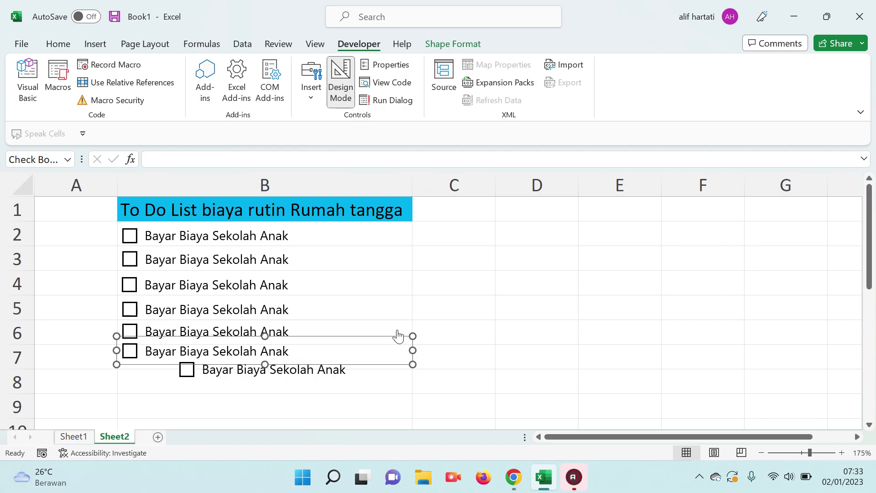
# Step: Settle the last checkbox in row 8 of column B and leave all unticked
pyautogui.rightClick(387, 371)
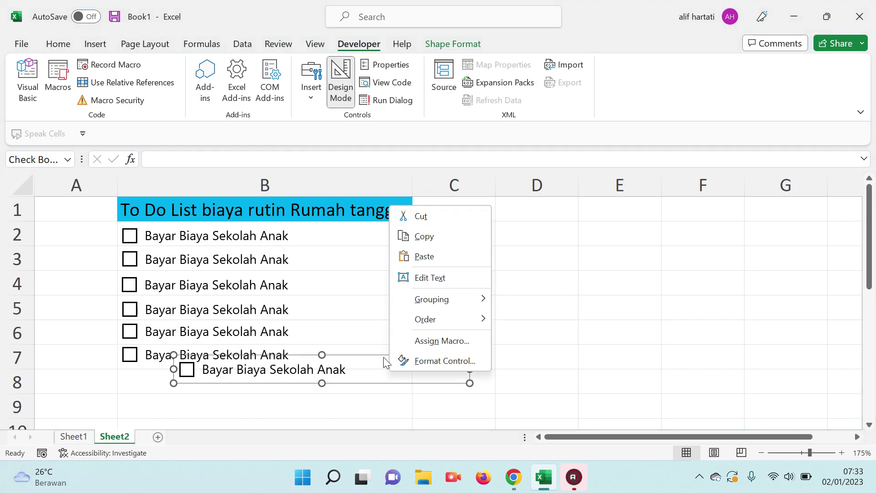
pyautogui.press('Escape')
pyautogui.press('Down')
pyautogui.press('Down')
pyautogui.press('Down')
pyautogui.press('Down')
pyautogui.press('Down')
pyautogui.press('Down')
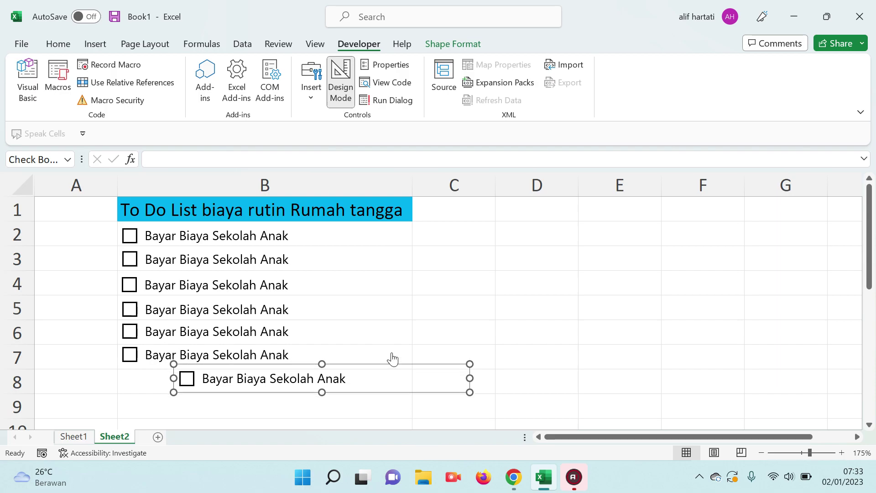
pyautogui.press('Down')
pyautogui.press('Down')
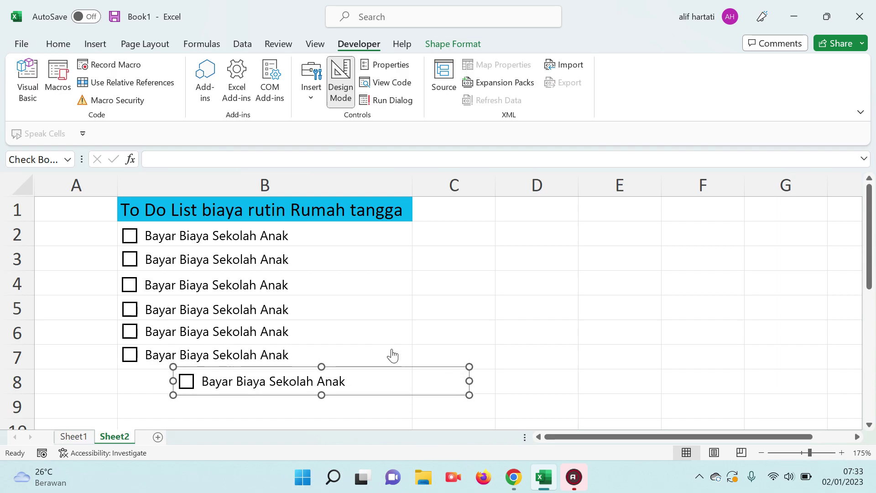
pyautogui.press('Left')
pyautogui.press('Left')
pyautogui.press('Left')
pyautogui.press('Left')
pyautogui.press('Left')
pyautogui.press('Left')
pyautogui.press('Left')
pyautogui.press('Left')
pyautogui.press('Left')
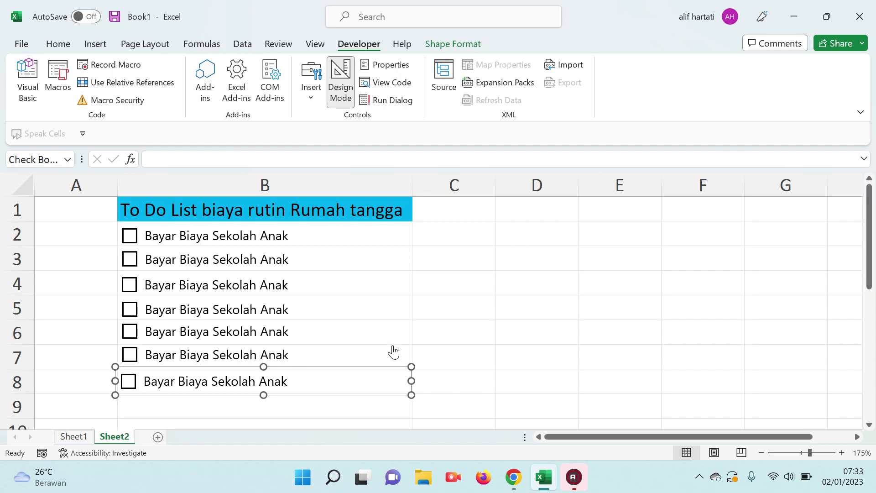
pyautogui.press('Right')
pyautogui.press('Right')
pyautogui.click(409, 332)
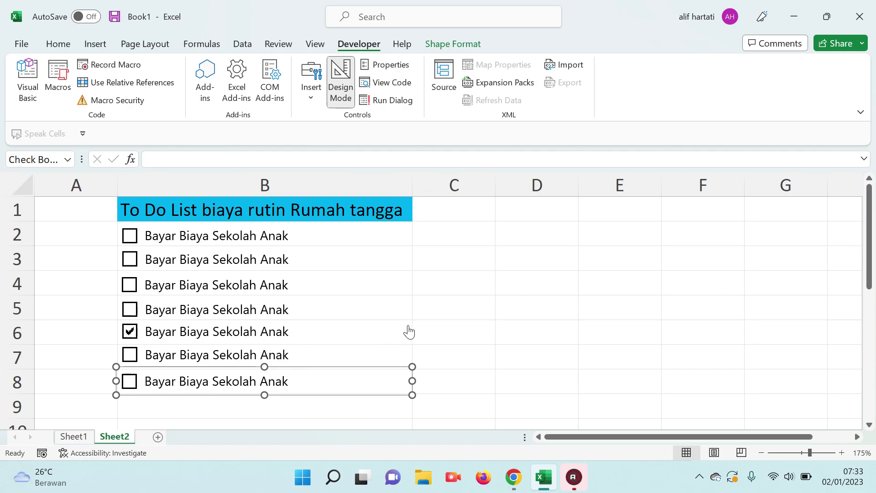
pyautogui.click(385, 340)
pyautogui.click(472, 300)
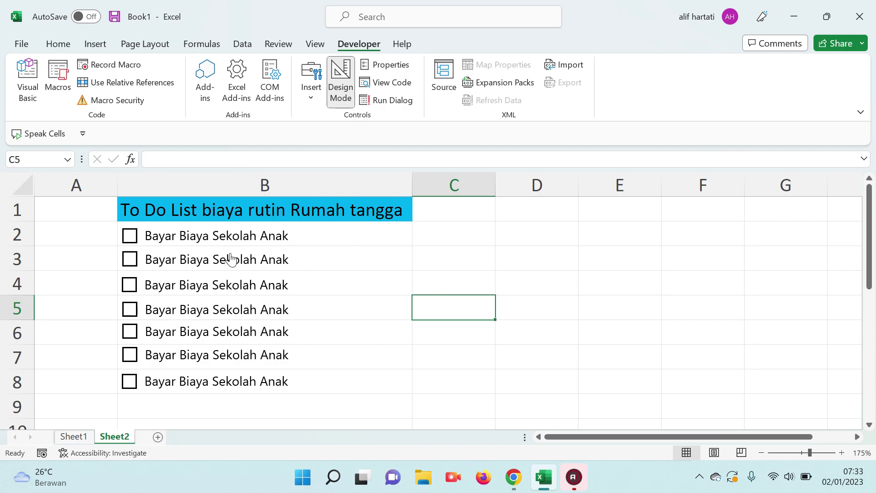
# Step: Replace the row-3 checkbox's wording with 'Telepon dan Internet' to read 'Bayar Telepon dan Internet'
pyautogui.rightClick(232, 267)
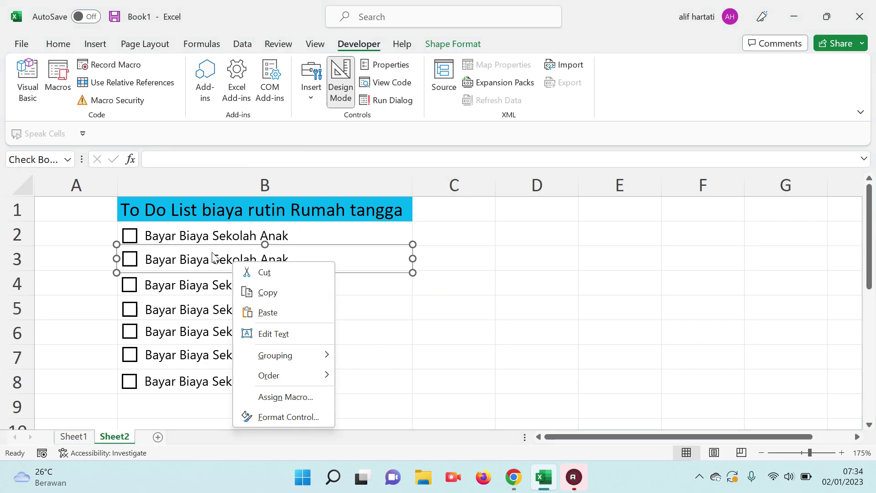
pyautogui.rightClick(215, 256)
pyautogui.press('Escape')
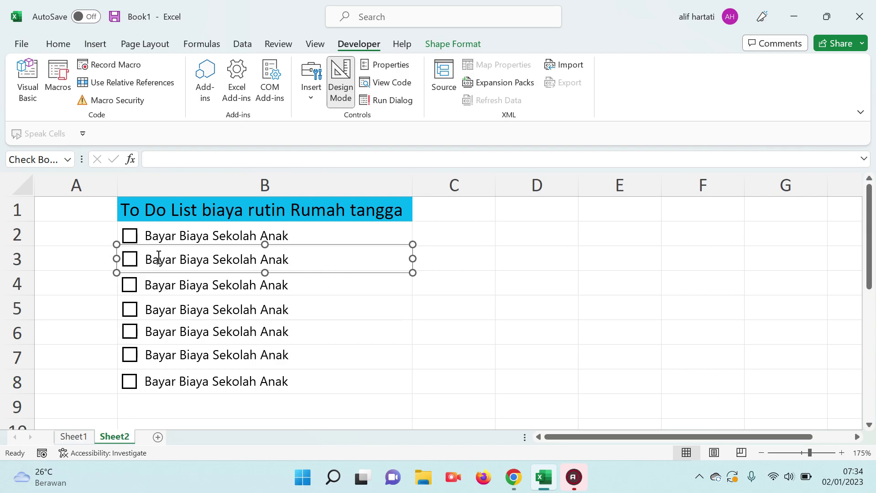
pyautogui.click(158, 256)
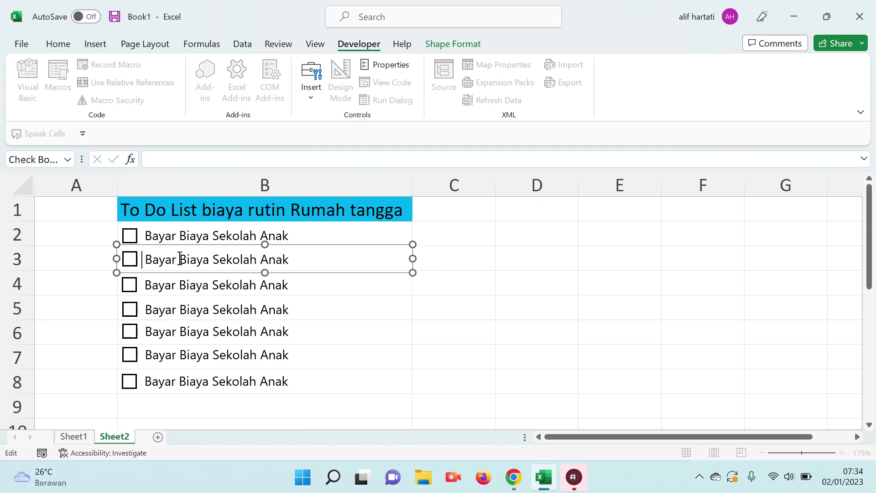
pyautogui.moveTo(180, 257); pyautogui.dragTo(283, 274)
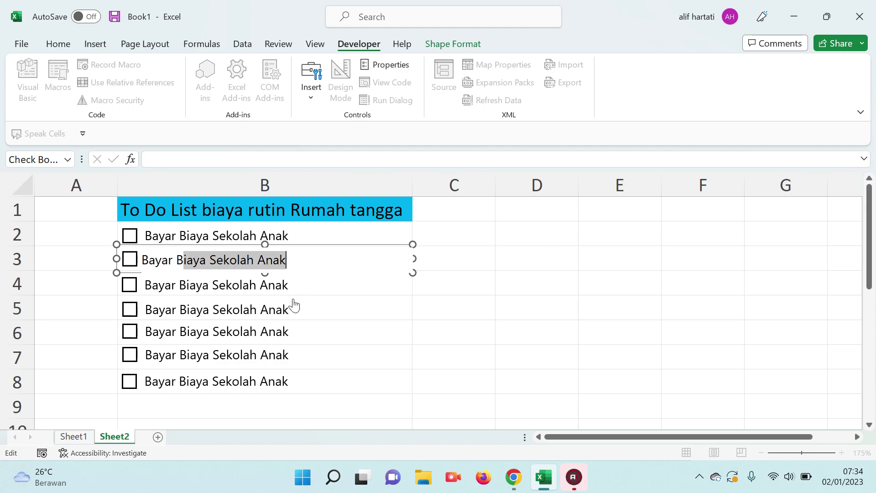
pyautogui.press('BackSpace')
pyautogui.press('BackSpace')
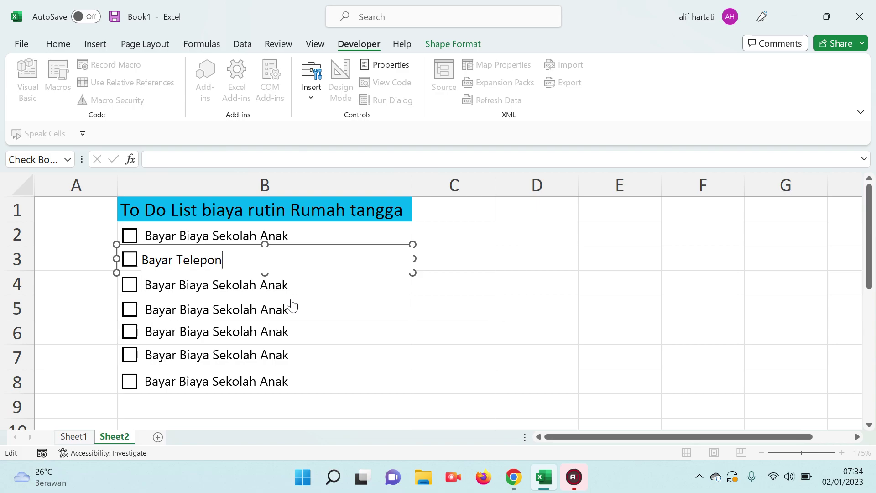
pyautogui.write('dan Int')
pyautogui.write('ernet')
pyautogui.rightClick(291, 290)
# Step: Change the row 4 checkbox label from 'Sekolah Anak' to 'Bayar Biaya Listrik'
pyautogui.click(185, 293)
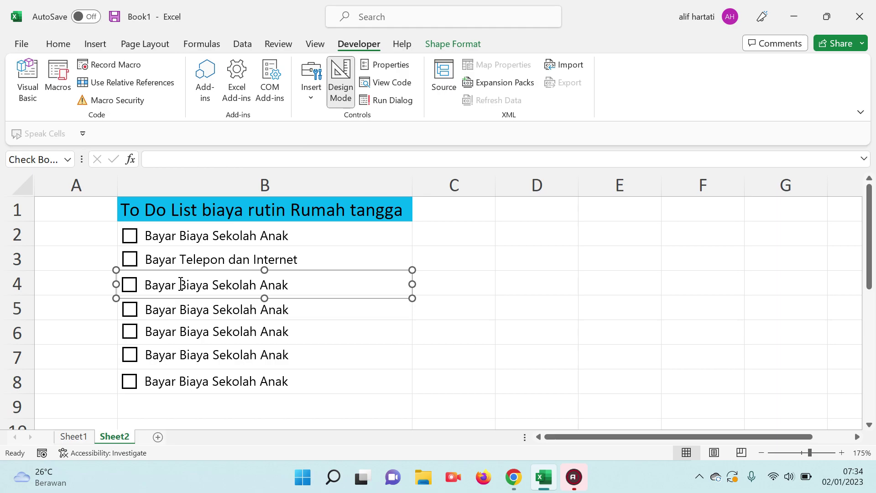
pyautogui.click(180, 284)
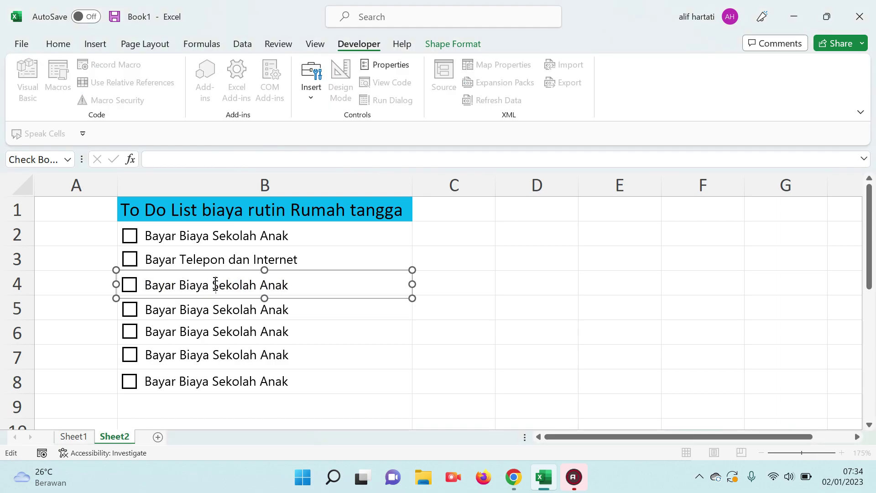
pyautogui.moveTo(213, 284); pyautogui.dragTo(289, 286)
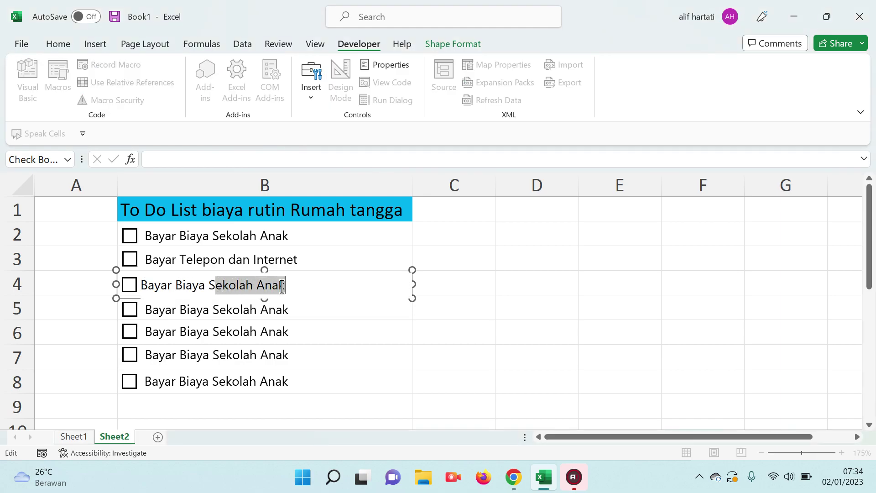
pyautogui.press('BackSpace')
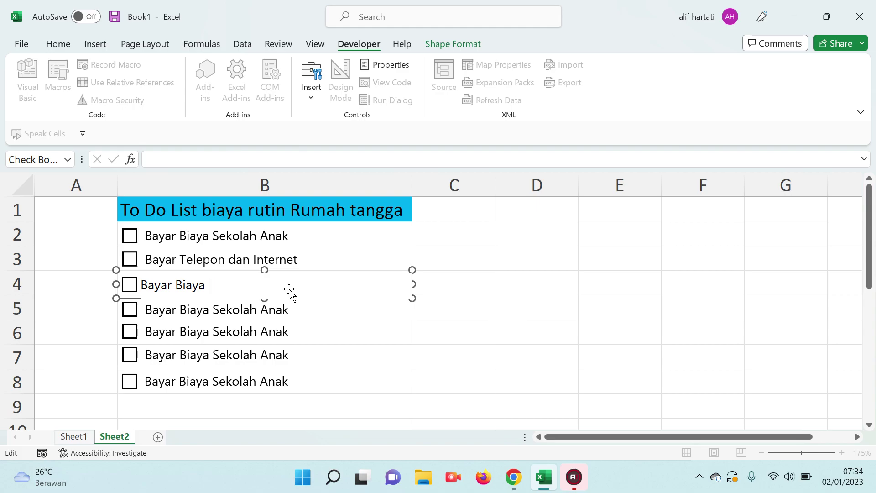
pyautogui.write('isdty')
# Step: Relabel the row 5 checkbox as 'Bayar Biaya Air'
pyautogui.rightClick(230, 308)
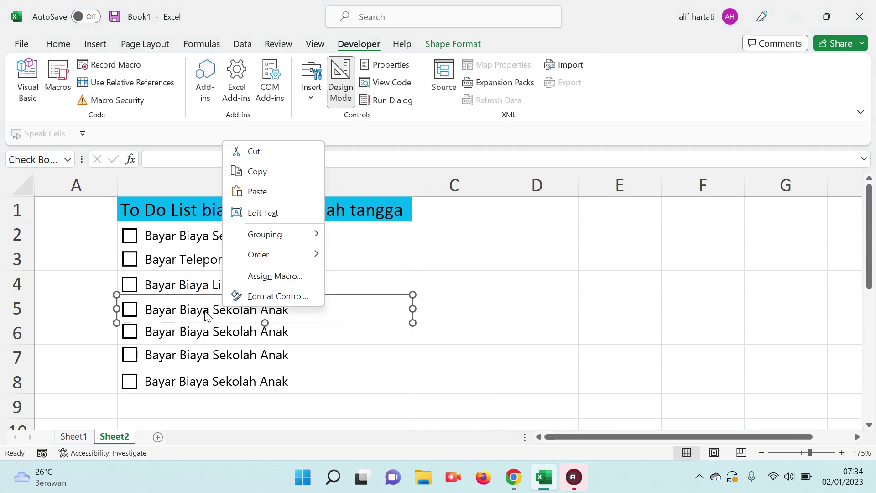
pyautogui.click(196, 309)
pyautogui.click(215, 310)
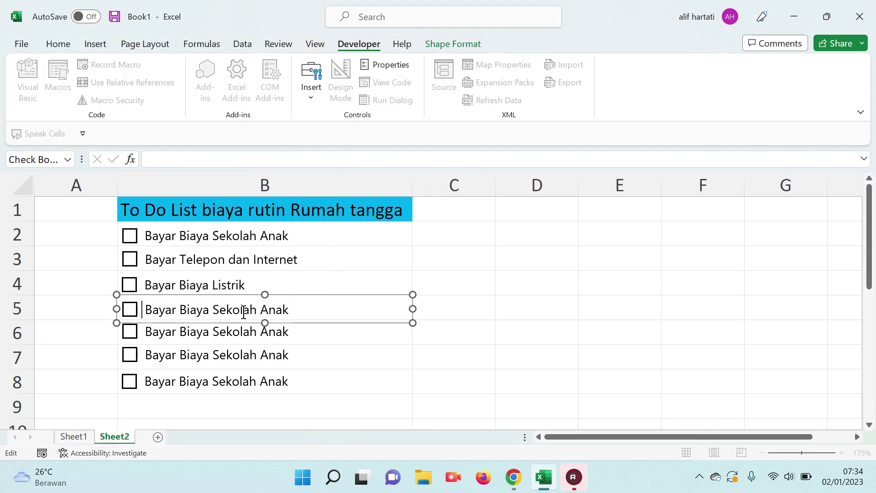
pyautogui.press('BackSpace')
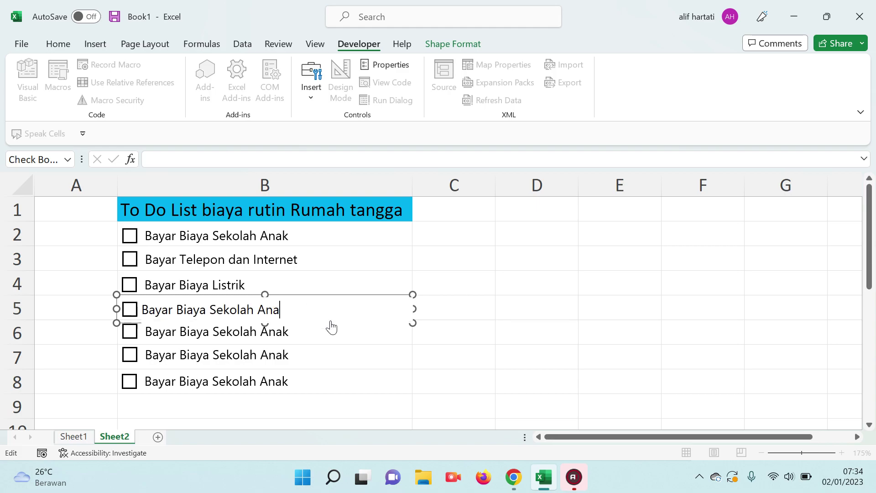
pyautogui.press('BackSpace')
pyautogui.press('BackSpace')
pyautogui.press('BackSpace')
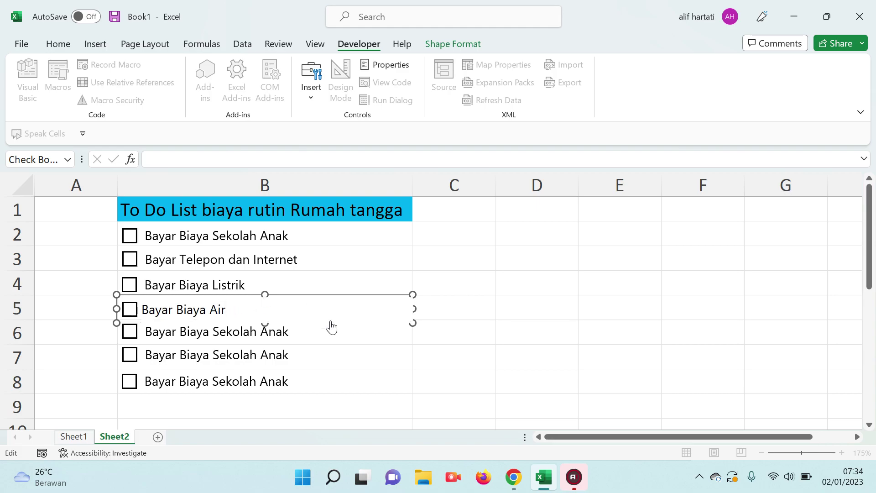
pyautogui.click(337, 335)
pyautogui.rightClick(337, 336)
pyautogui.click(305, 333)
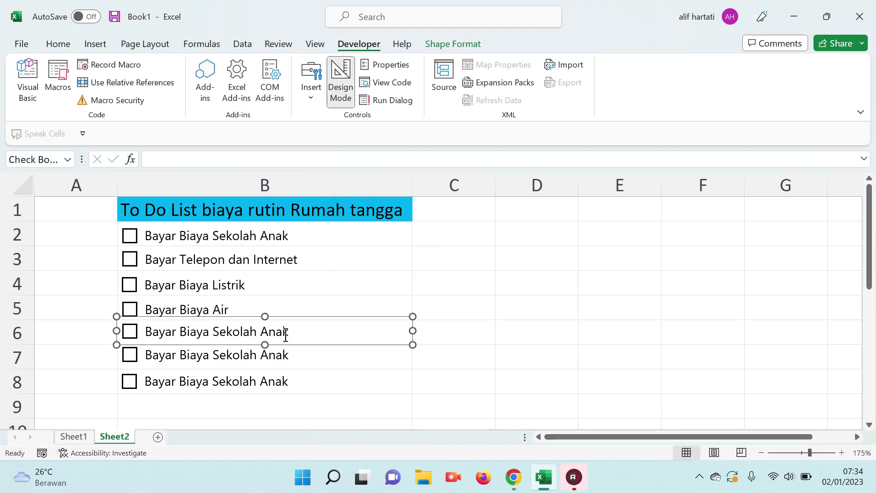
# Step: Replace 'Sekolah Anak' in the row 6 checkbox label so it reads 'Bayar Biaya BPJS'
pyautogui.click(286, 336)
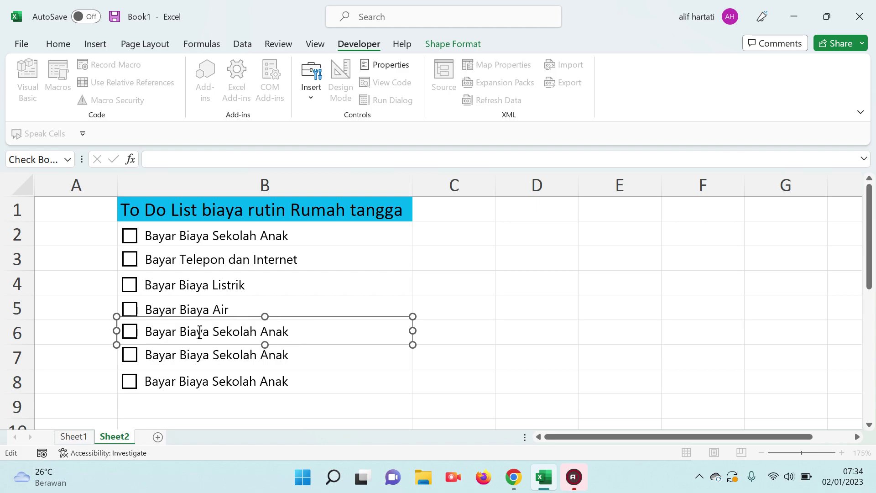
pyautogui.moveTo(220, 332); pyautogui.dragTo(294, 340)
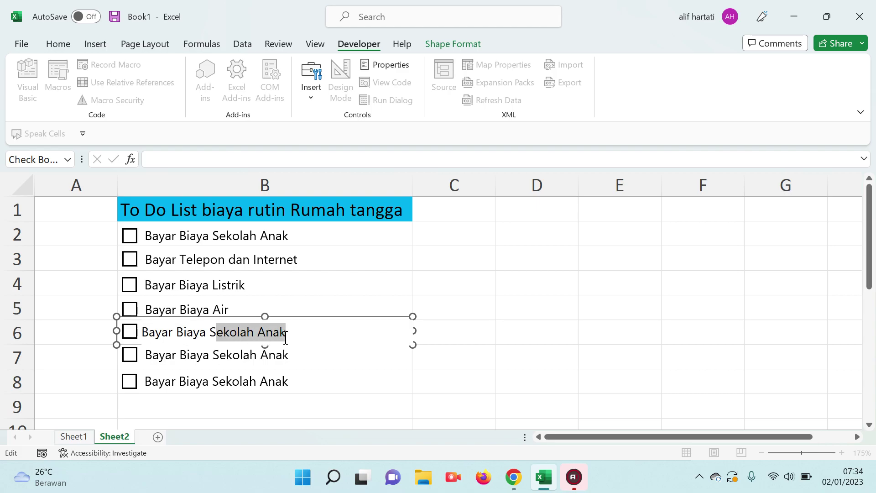
pyautogui.press('BackSpace')
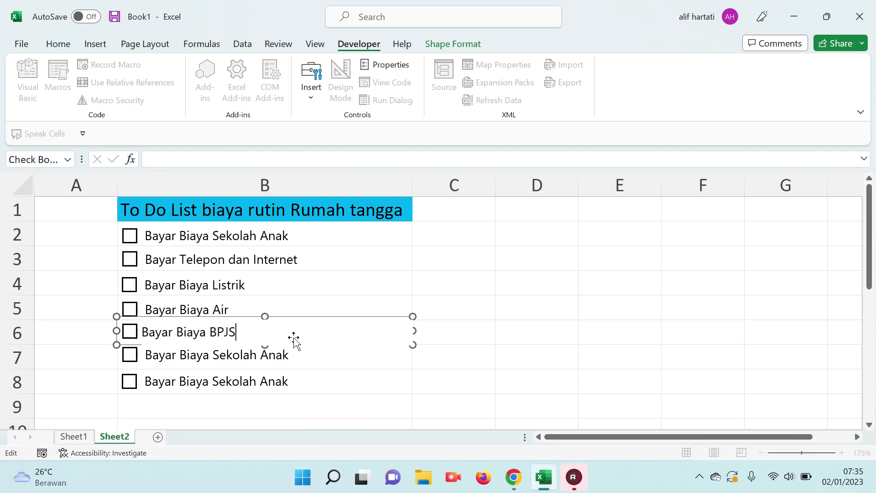
pyautogui.click(469, 333)
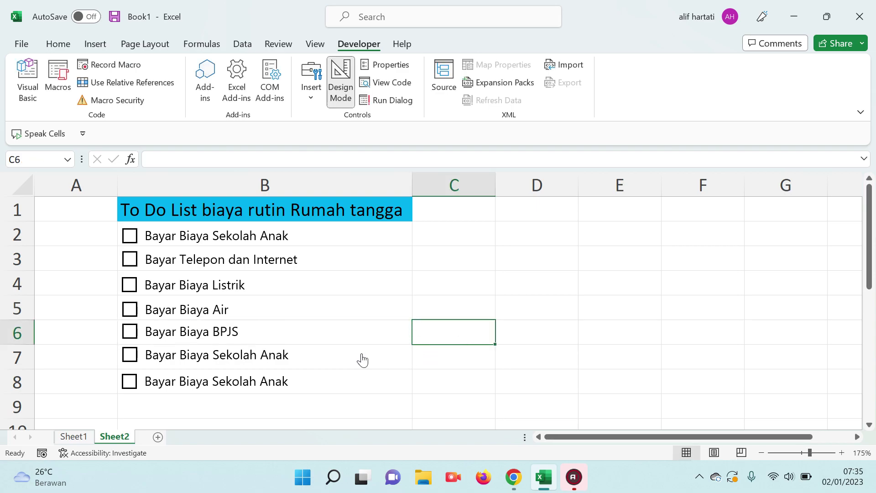
# Step: Relabel the row 7 checkbox as 'Menabung'
pyautogui.rightClick(304, 358)
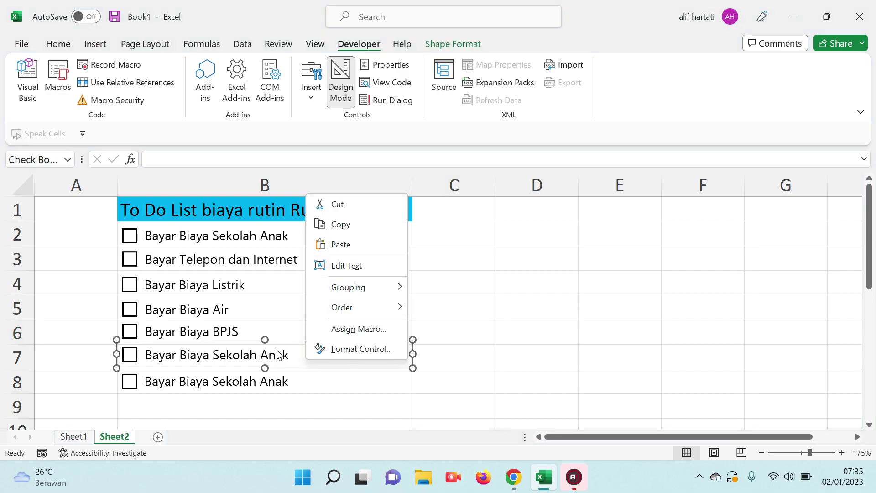
pyautogui.click(340, 265)
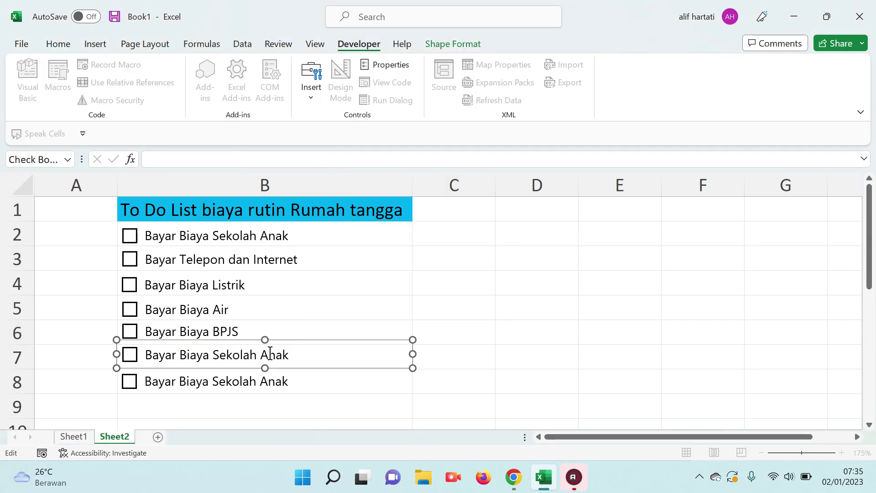
pyautogui.click(294, 355)
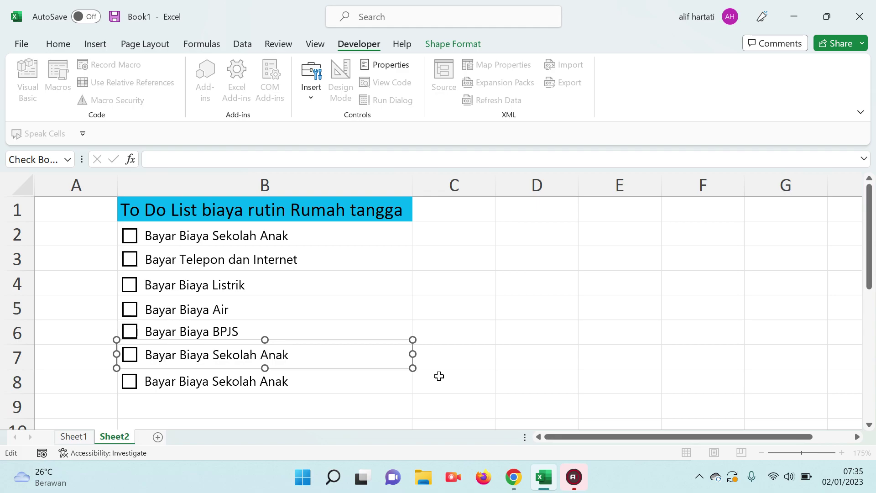
pyautogui.press('BackSpace')
pyautogui.press('BackSpace')
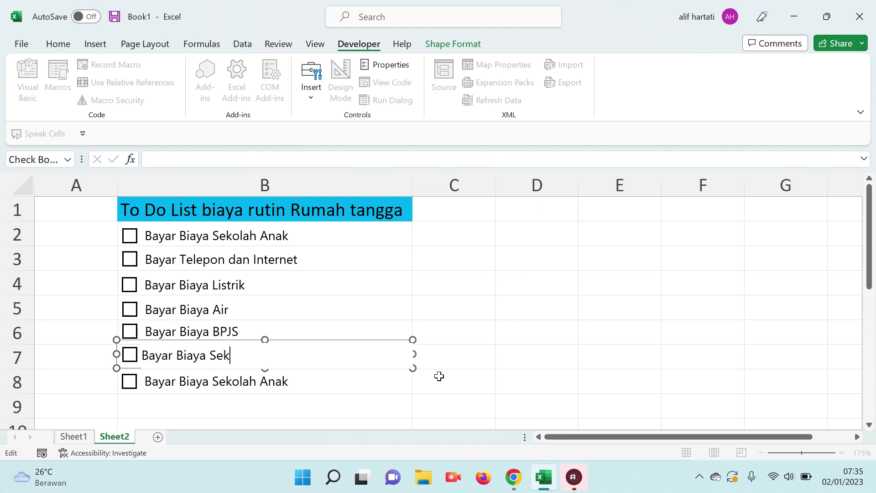
pyautogui.press('BackSpace')
pyautogui.press('BackSpace')
pyautogui.press('BackSpace')
pyautogui.press('BackSpace')
pyautogui.press('BackSpace')
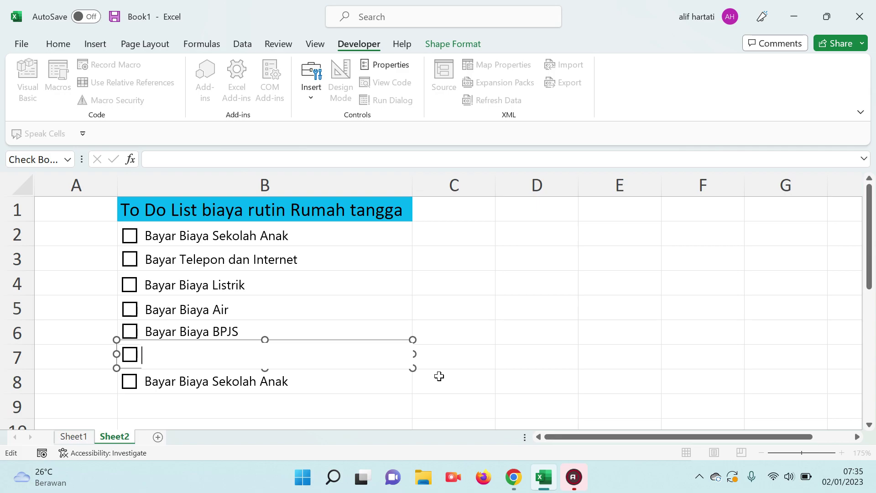
pyautogui.write('Menam')
pyautogui.press('BackSpace')
pyautogui.write('bung')
pyautogui.click(449, 383)
pyautogui.click(307, 388)
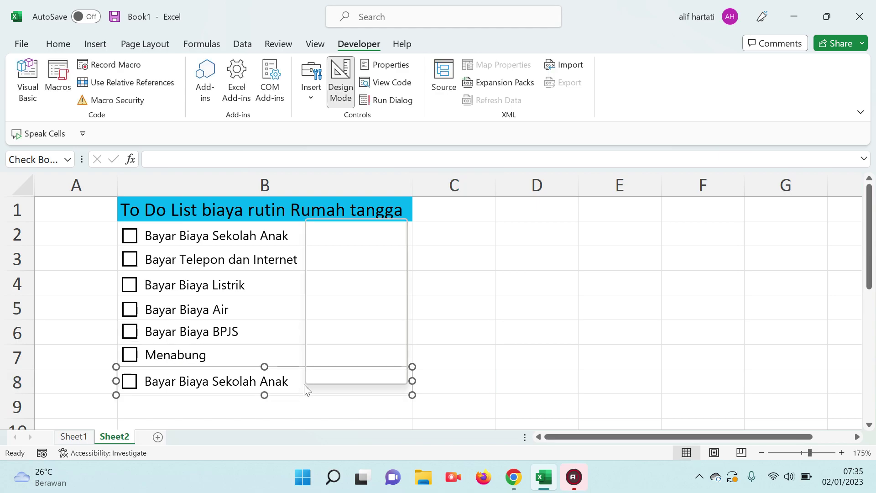
pyautogui.click(279, 380)
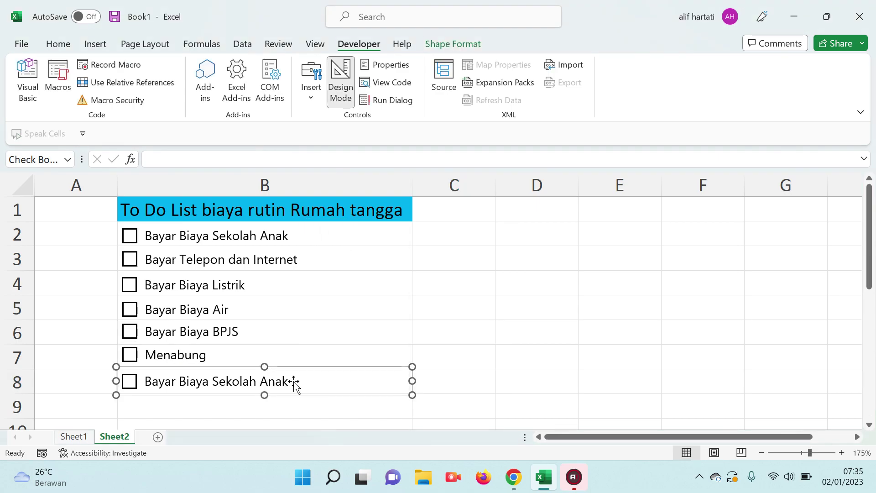
# Step: Replace the row 8 checkbox's old wording with 'Bersedekah'
pyautogui.click(284, 381)
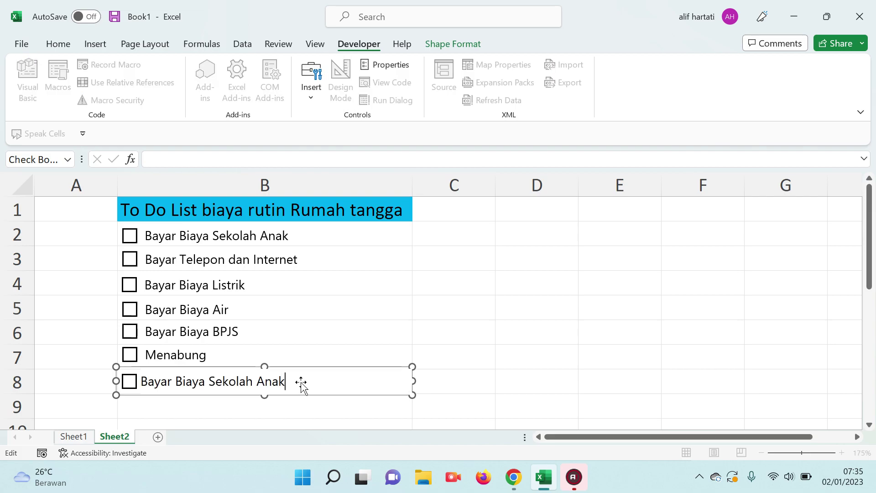
pyautogui.press('BackSpace')
pyautogui.press('BackSpace')
pyautogui.press('BackSpace')
pyautogui.press('BackSpace')
pyautogui.press('BackSpace')
pyautogui.press('BackSpace')
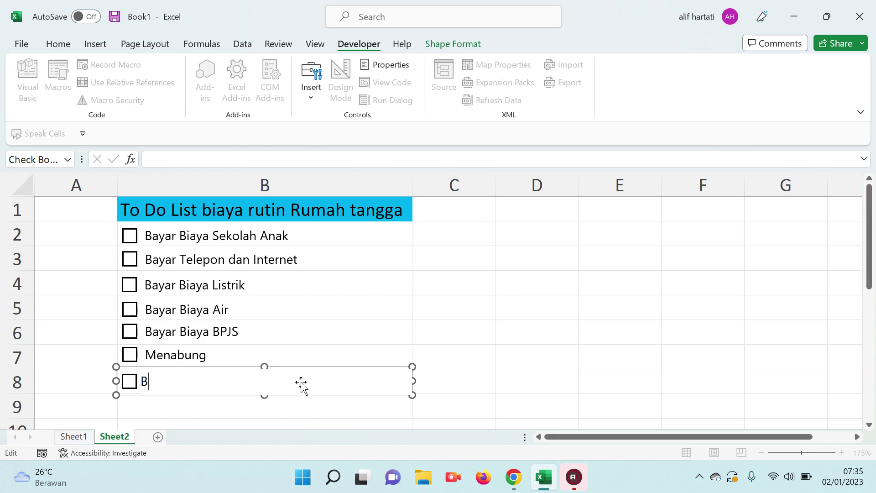
pyautogui.write('ersede')
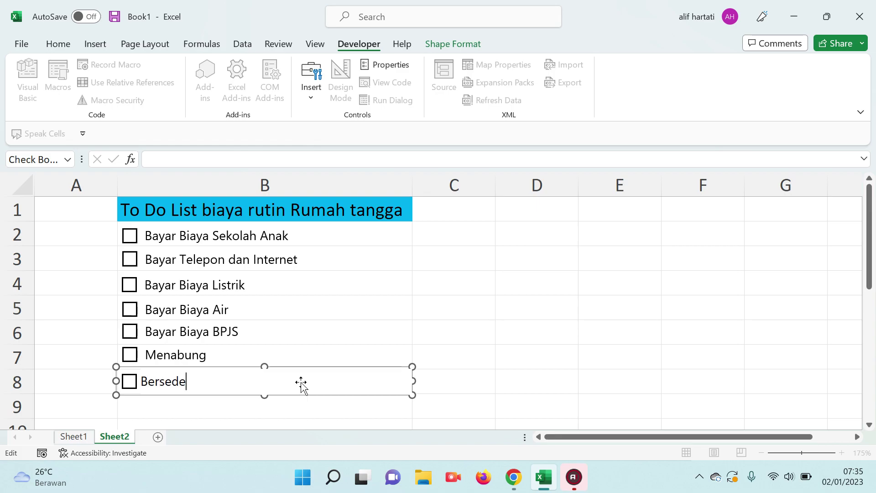
pyautogui.write('kah')
pyautogui.click(524, 327)
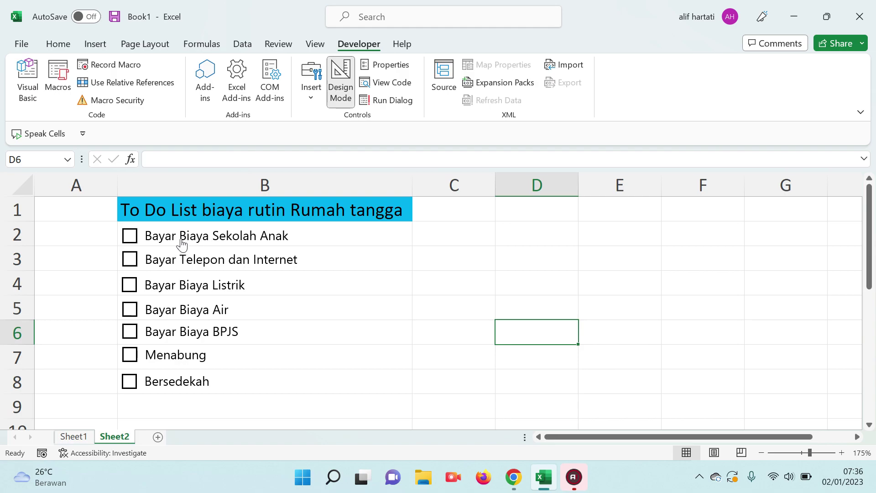
# Step: Check the boxes for Bayar Biaya Sekolah Anak, Bayar Telepon dan Internet, and Bayar Biaya Listrik
pyautogui.click(129, 235)
pyautogui.click(129, 259)
pyautogui.click(130, 279)
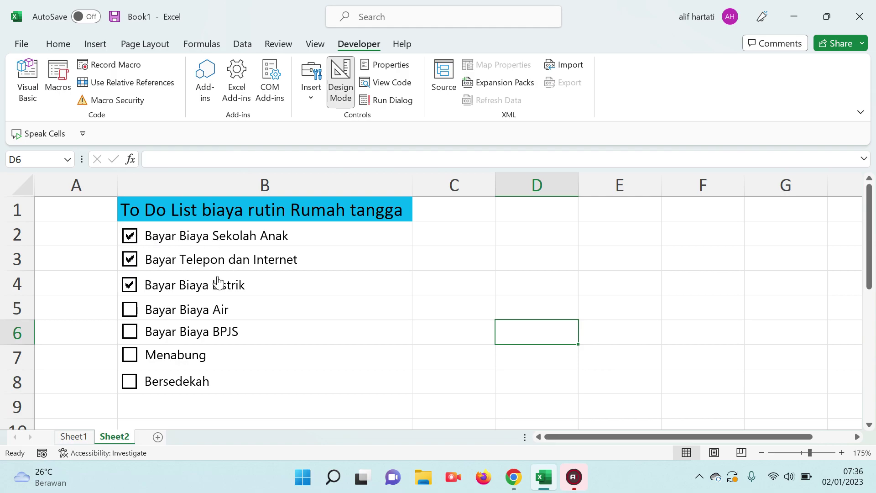